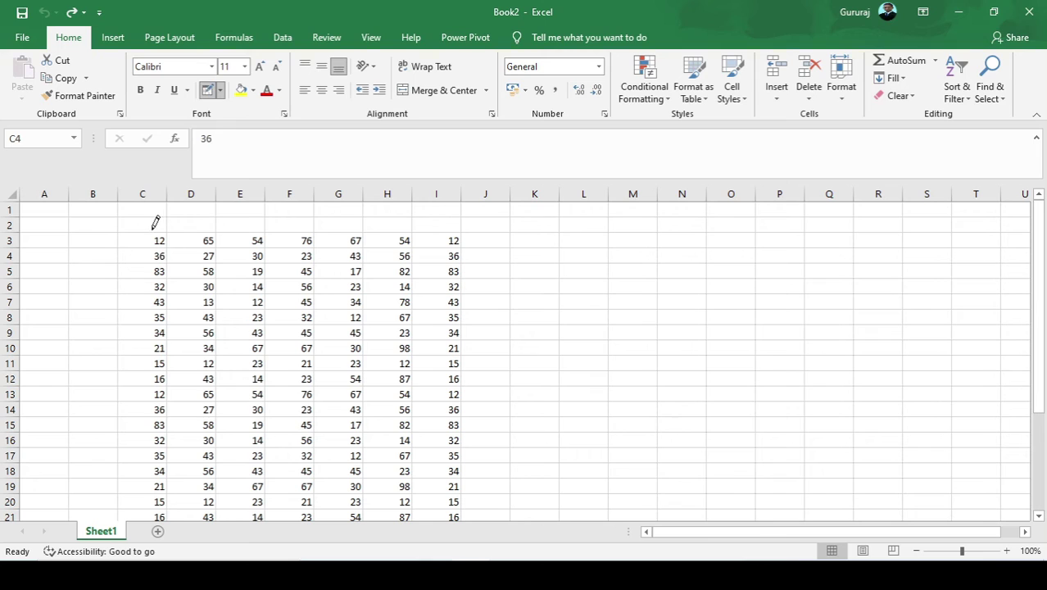
- Draw an outside border around cells C3:I20, undoing the shorter outline drawn around C3:I14
mouse_move(142, 236)
left_mouse_down()
mouse_move(346, 356)
mouse_move(419, 375)
mouse_move(419, 452)
mouse_move(421, 406)
left_mouse_up()
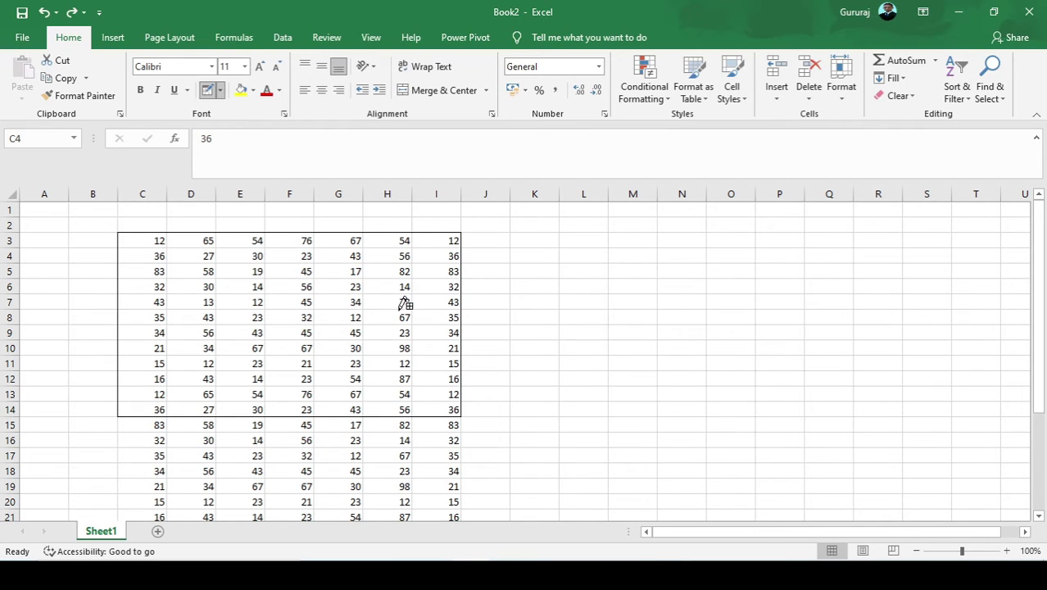
key("ctrl+z")
mouse_move(122, 239)
left_mouse_down()
mouse_move(441, 520)
mouse_move(431, 396)
left_mouse_up()
scroll(431, 397, "up", 2)
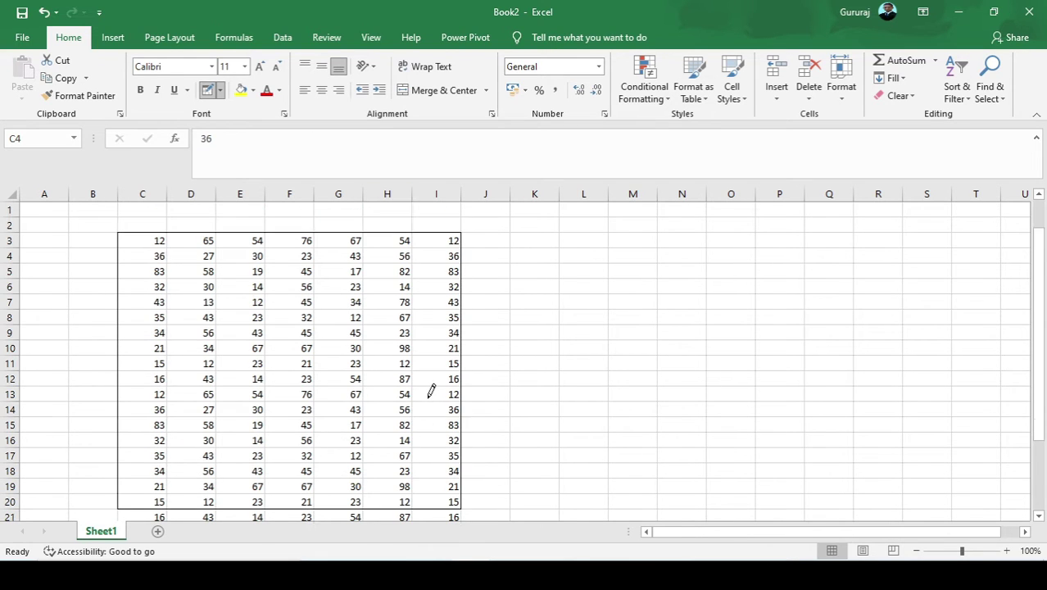
- Use Draw Border Grid to add black gridlines to cells C3:I20 and to the small block G24:H27
left_click(219, 90)
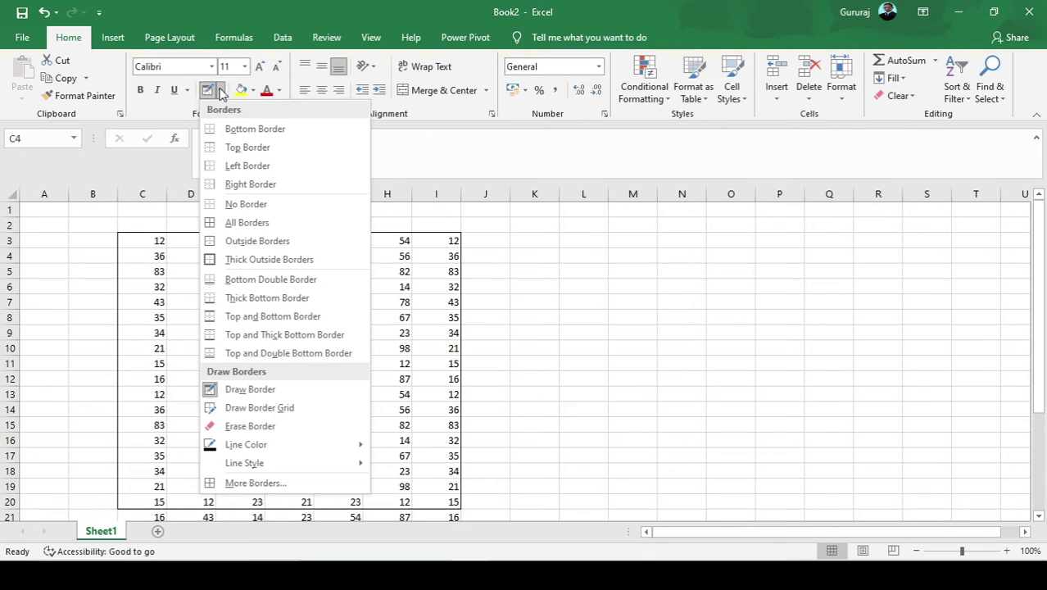
left_click(243, 407)
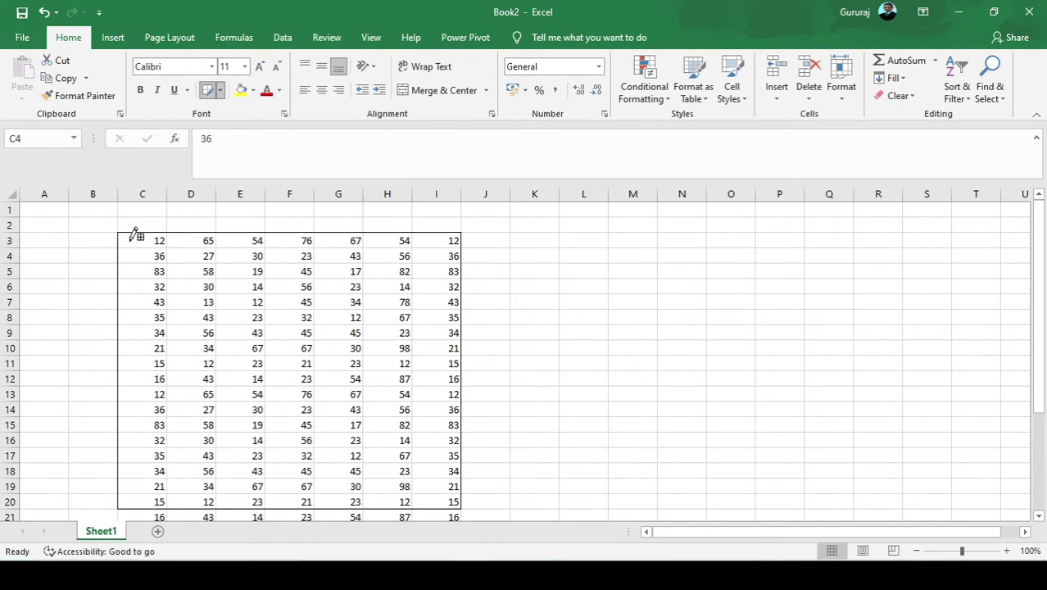
mouse_move(132, 239)
left_mouse_down()
mouse_move(248, 360)
mouse_move(399, 481)
mouse_move(410, 470)
mouse_move(447, 478)
mouse_move(443, 509)
mouse_move(440, 496)
left_mouse_up()
scroll(435, 475, "down", 6)
scroll(419, 447, "up", 2)
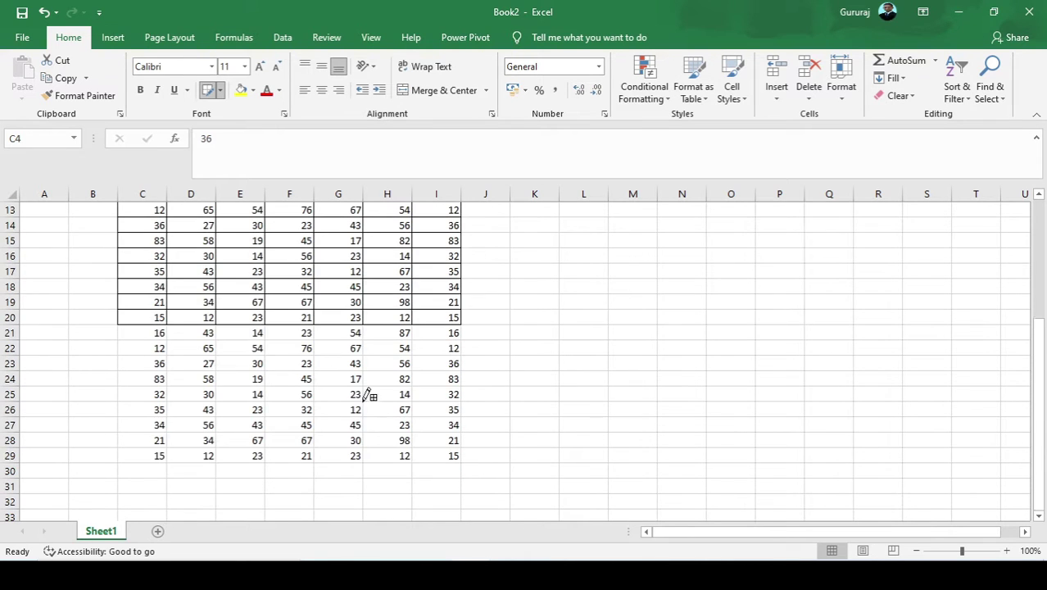
mouse_move(368, 395)
left_mouse_down()
mouse_move(362, 406)
mouse_move(373, 416)
left_mouse_up()
scroll(362, 381, "up", 4)
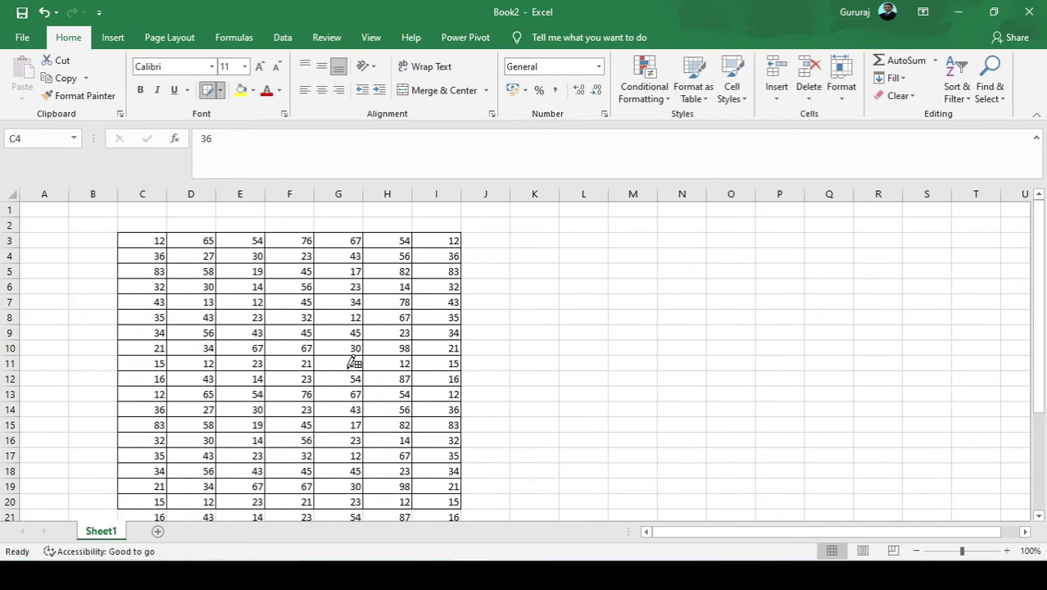
- Redraw the border grid over cells C4:G14 in the blue theme color with the faint hairline style
left_click(221, 90)
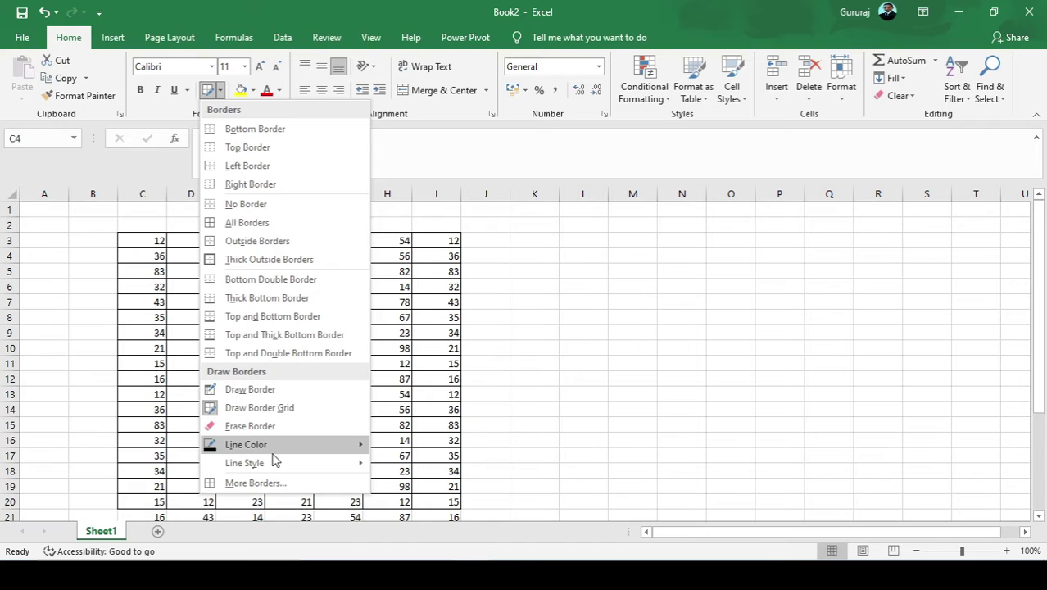
mouse_move(315, 452)
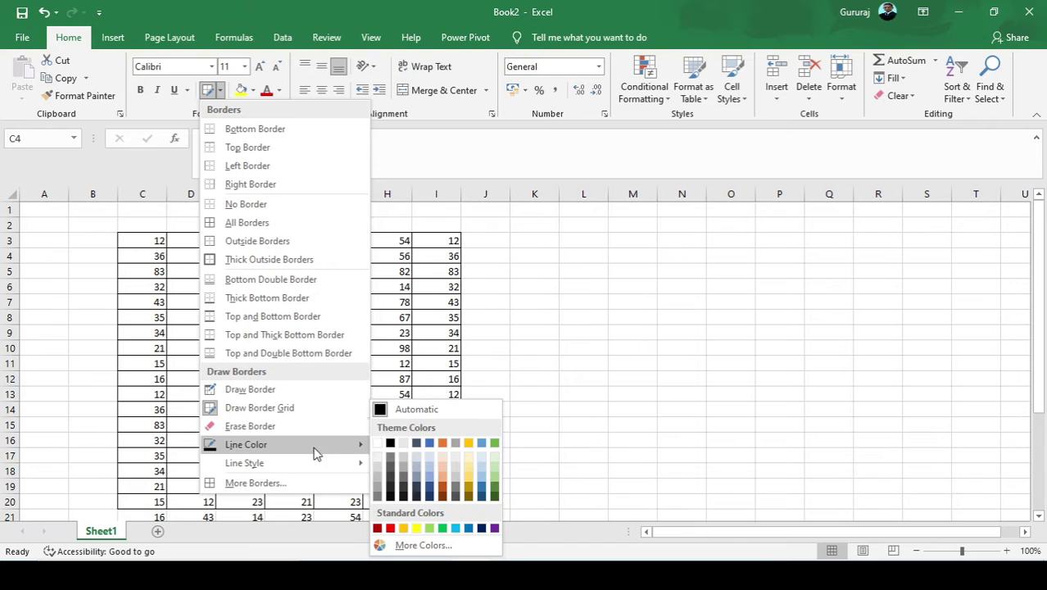
left_click(430, 443)
left_click(221, 92)
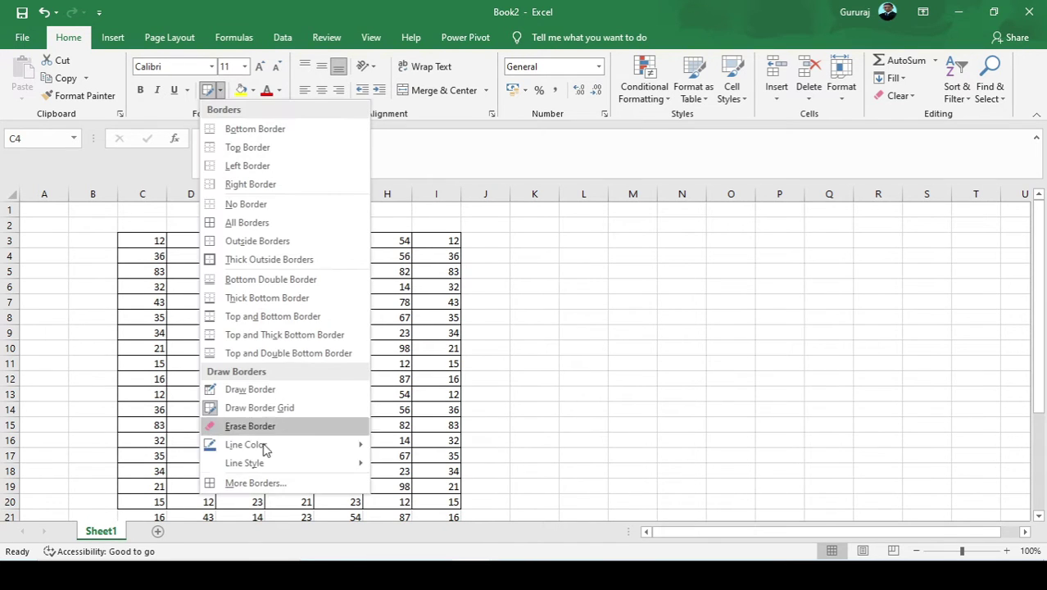
mouse_move(246, 463)
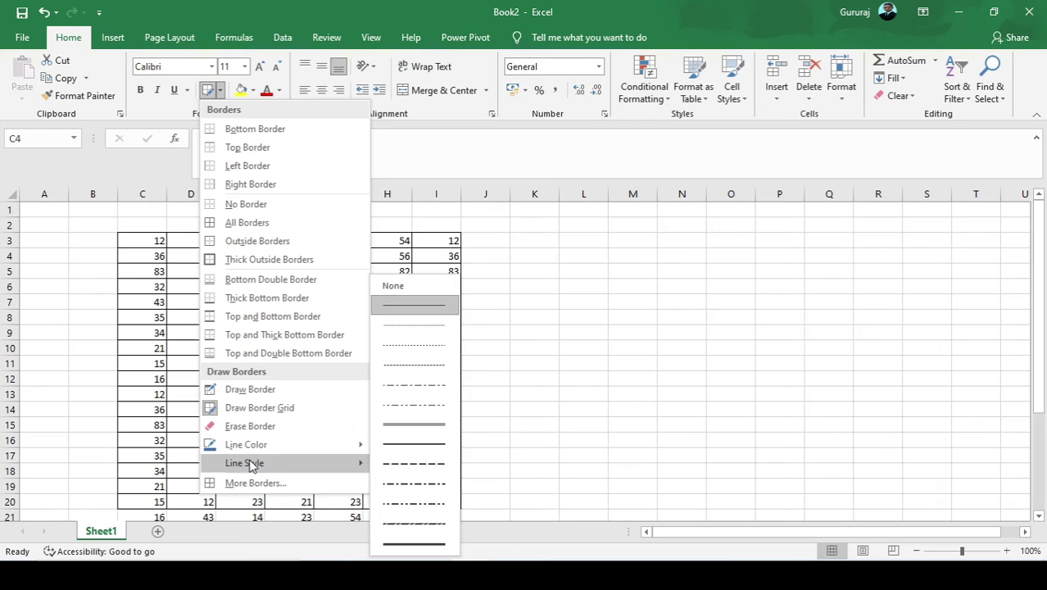
left_click(417, 326)
mouse_move(135, 245)
left_mouse_down()
mouse_move(346, 385)
mouse_move(345, 412)
left_mouse_up()
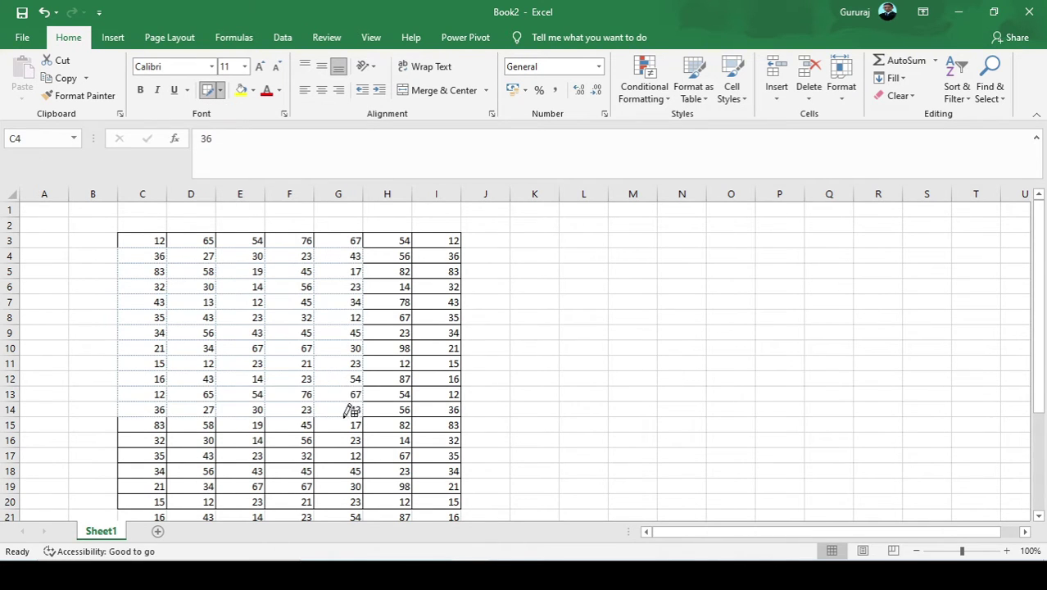
- Set the border drawing line style to the thin solid line
scroll(344, 385, "down", 2)
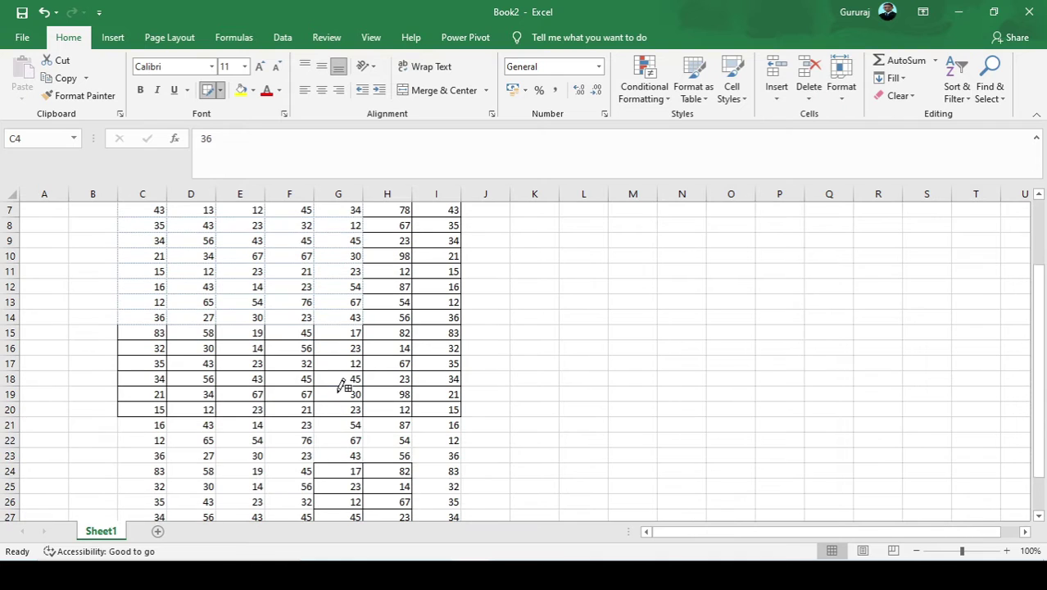
left_click(221, 91)
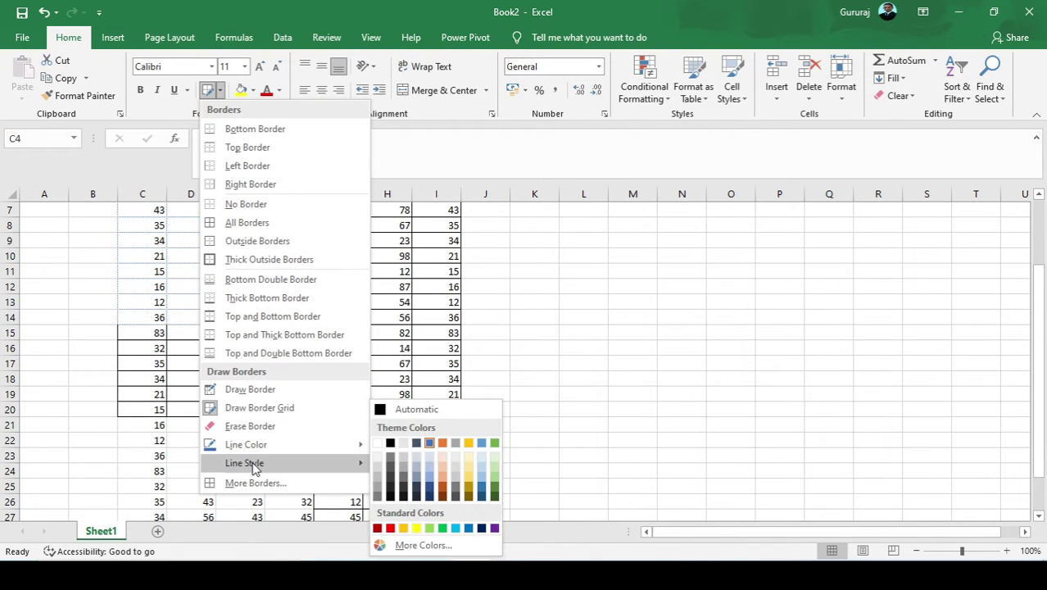
mouse_move(252, 465)
left_click(422, 316)
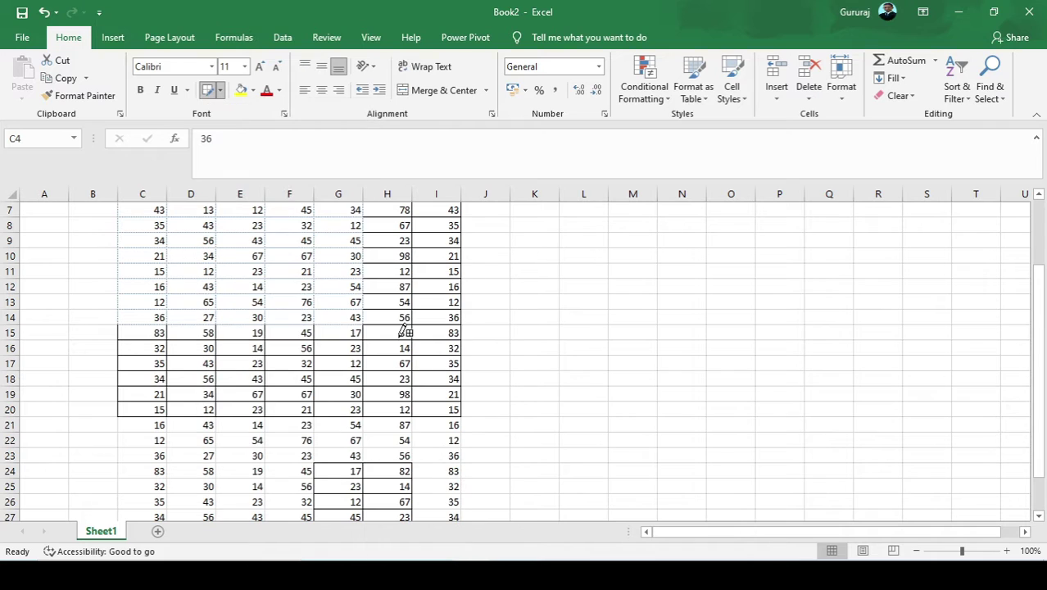
left_click(214, 96)
- Draw a blue border grid with the double-line style over cells D10:I20
left_click(220, 90)
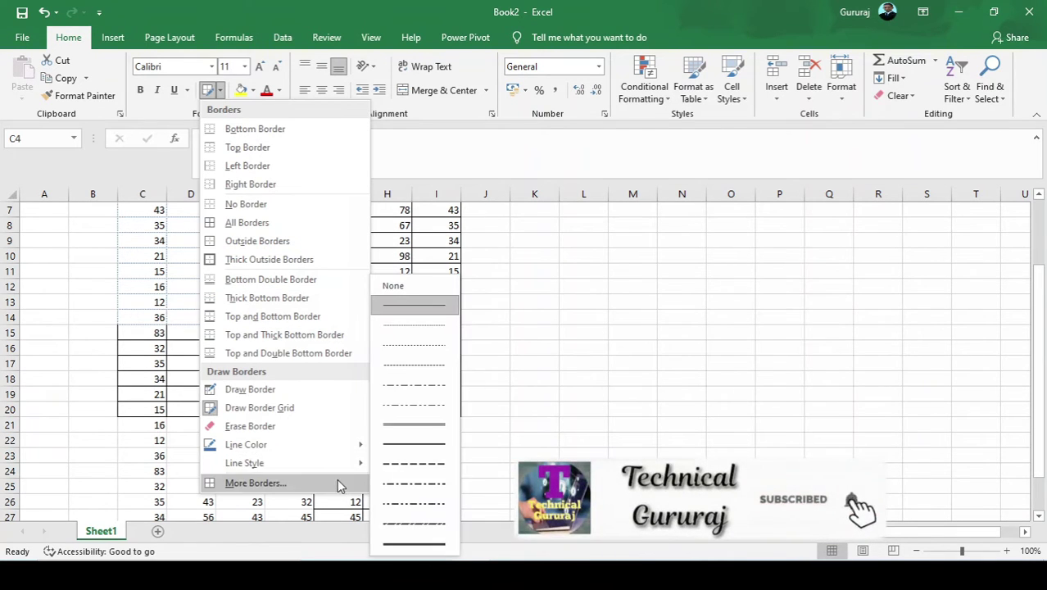
mouse_move(270, 463)
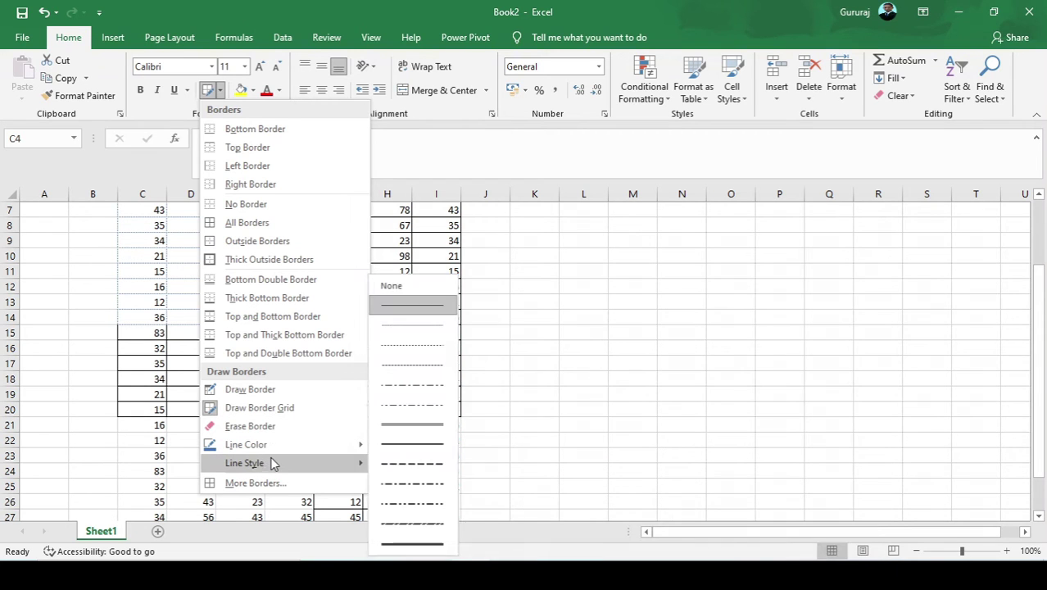
left_click(393, 428)
mouse_move(201, 260)
left_mouse_down()
mouse_move(327, 313)
mouse_move(378, 398)
mouse_move(421, 413)
left_mouse_up()
scroll(356, 374, "up", 2)
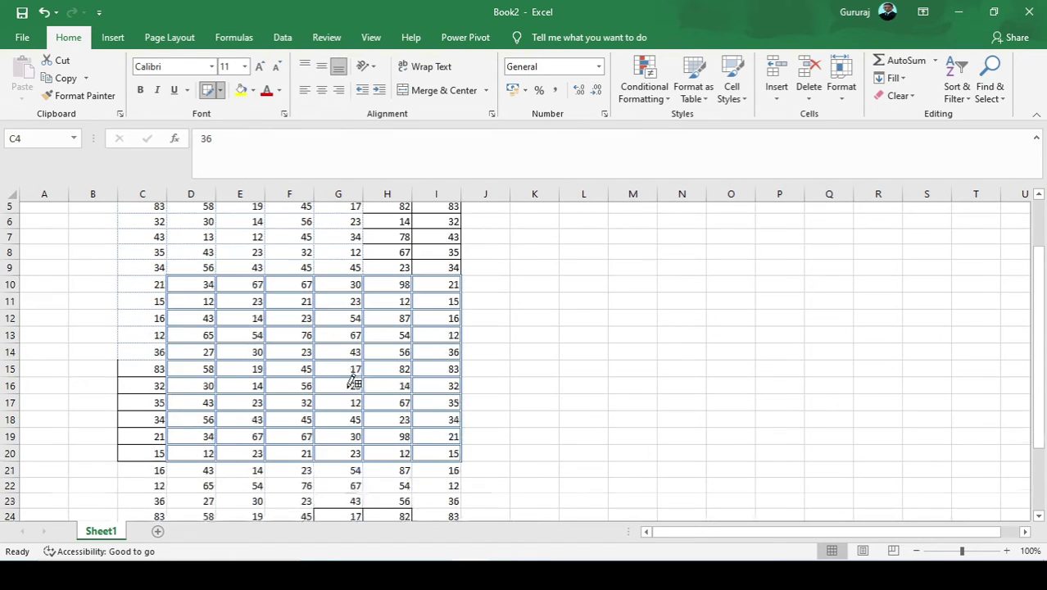
scroll(339, 361, "down", 1)
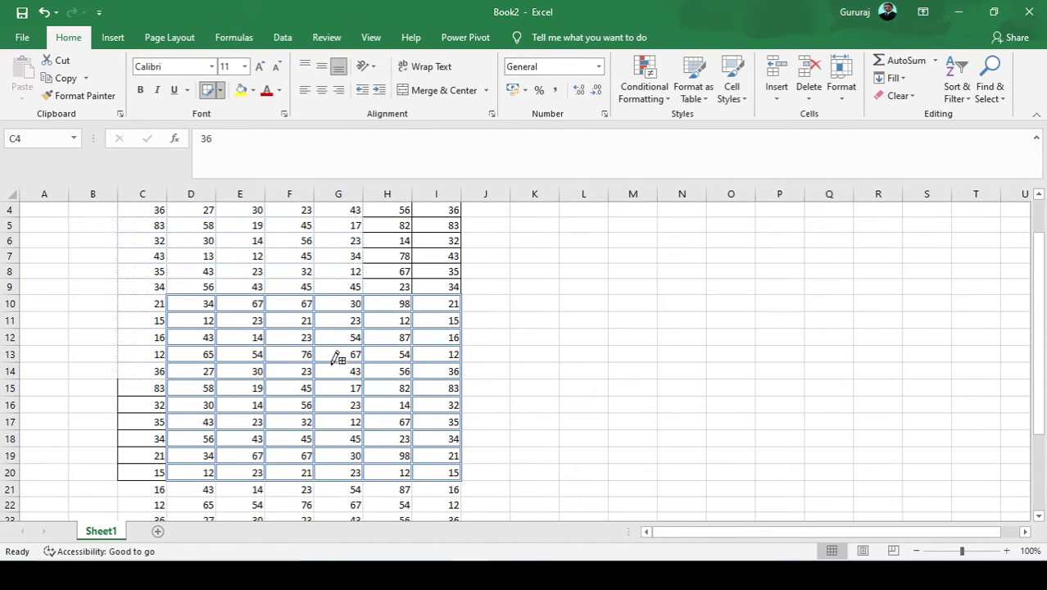
scroll(321, 333, "up", 1)
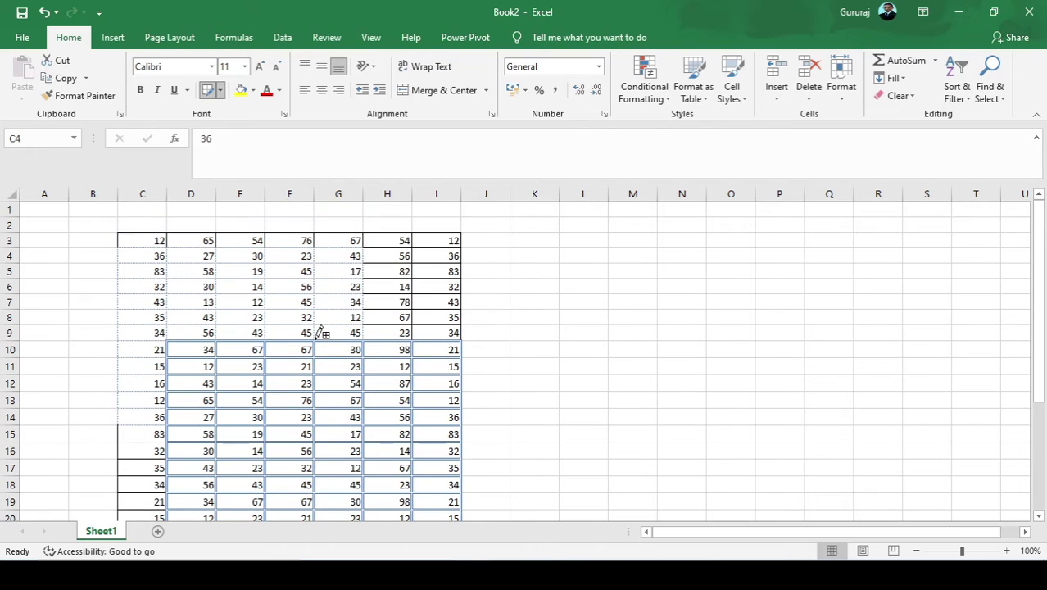
- Set the line style for drawn borders to the thicker evenly dashed line
left_click(221, 90)
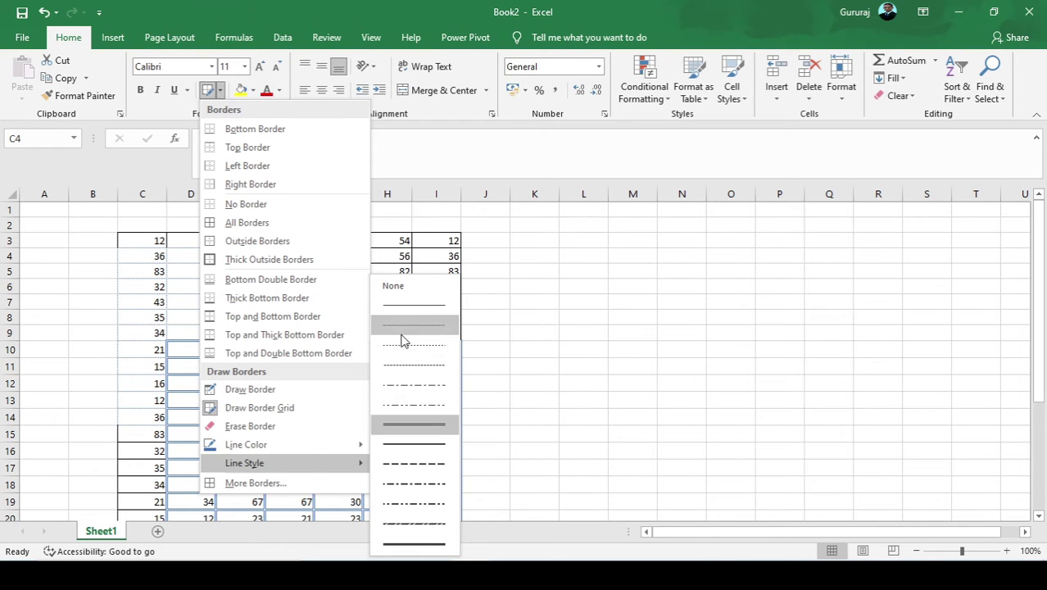
left_click(399, 302)
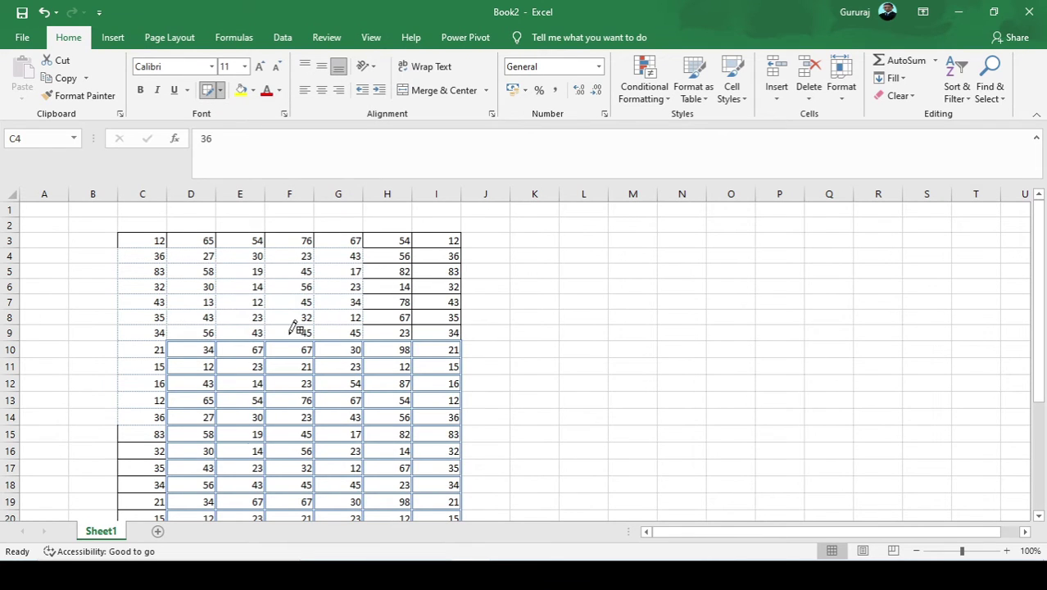
left_click(221, 90)
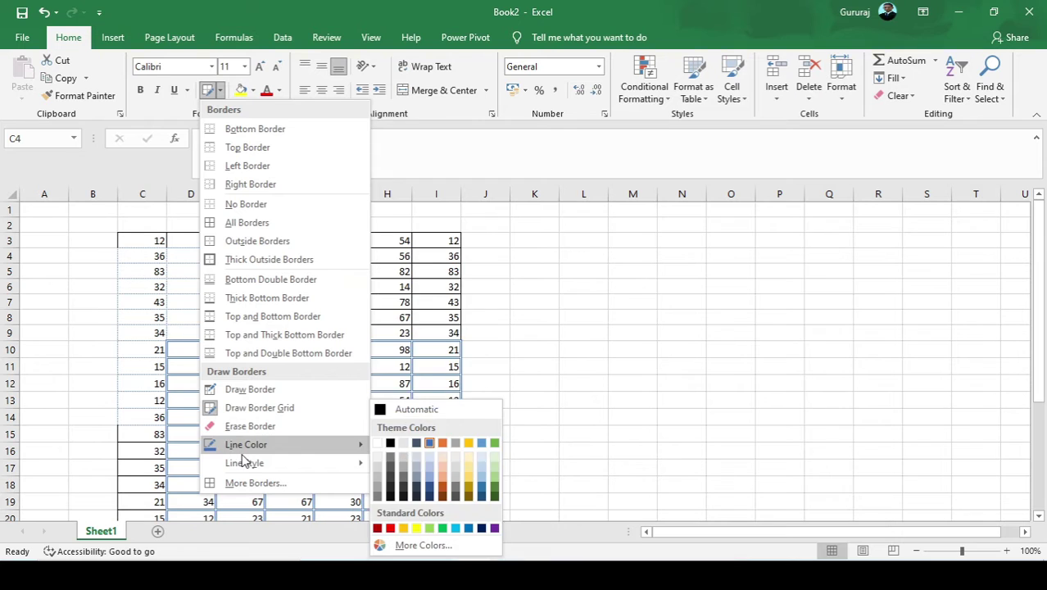
mouse_move(262, 463)
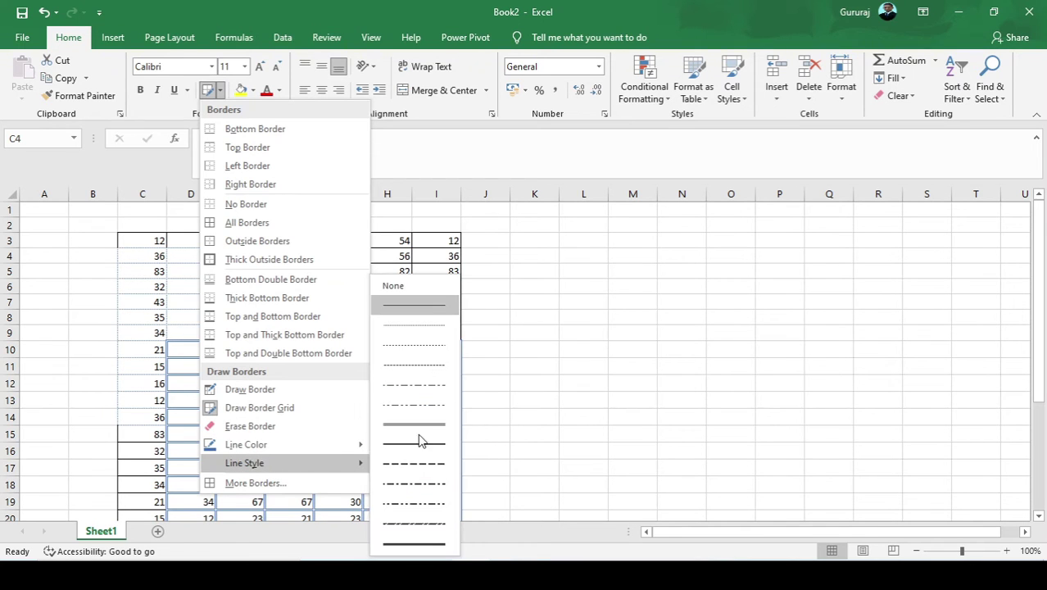
left_click(427, 464)
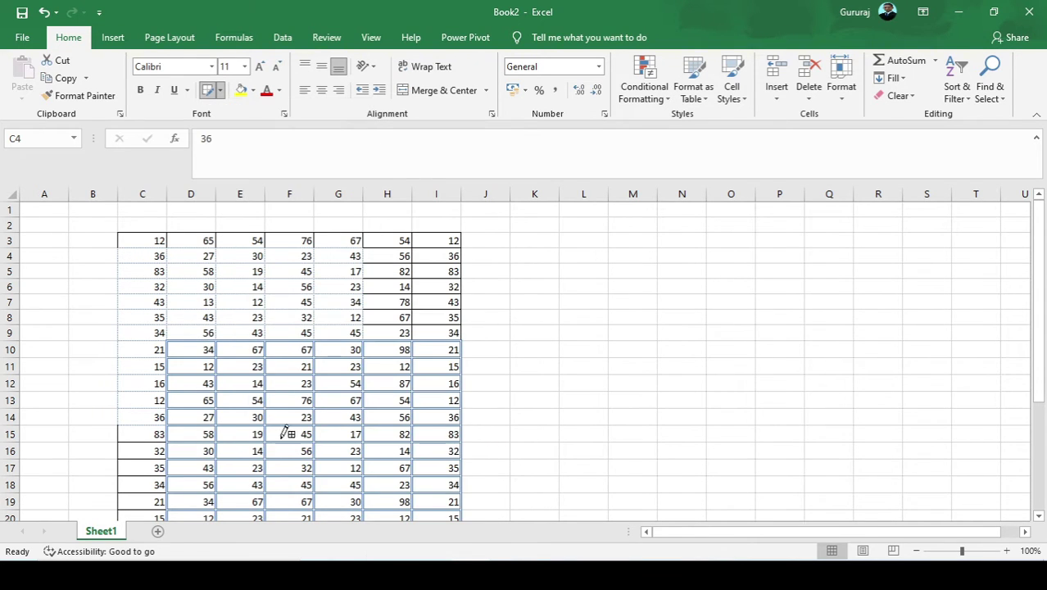
- Set the line color to the green theme color and draw the dashed border grid over cells F4:I9
left_click(219, 92)
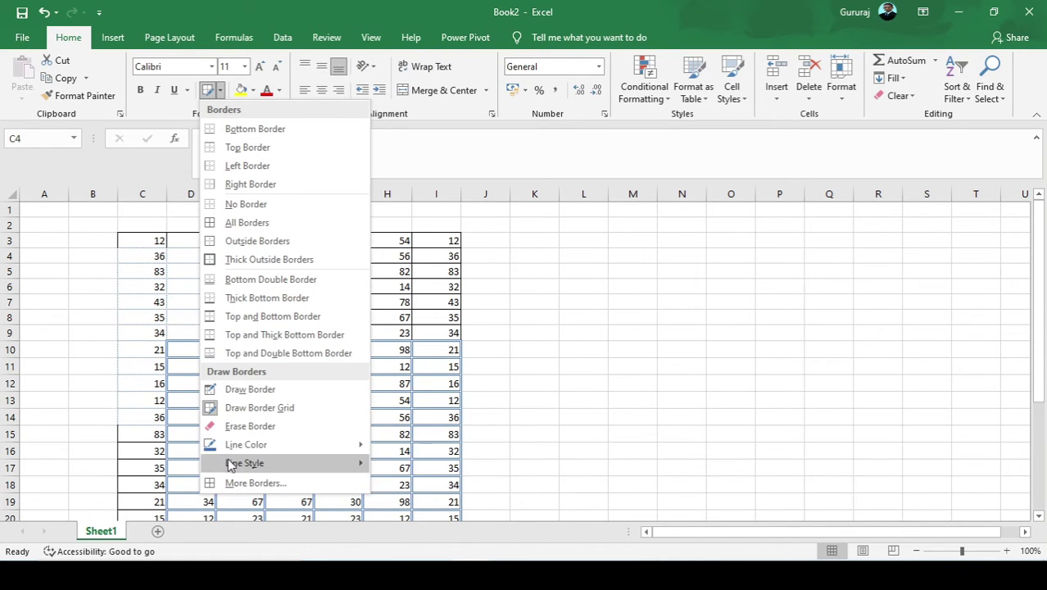
mouse_move(232, 463)
mouse_move(273, 444)
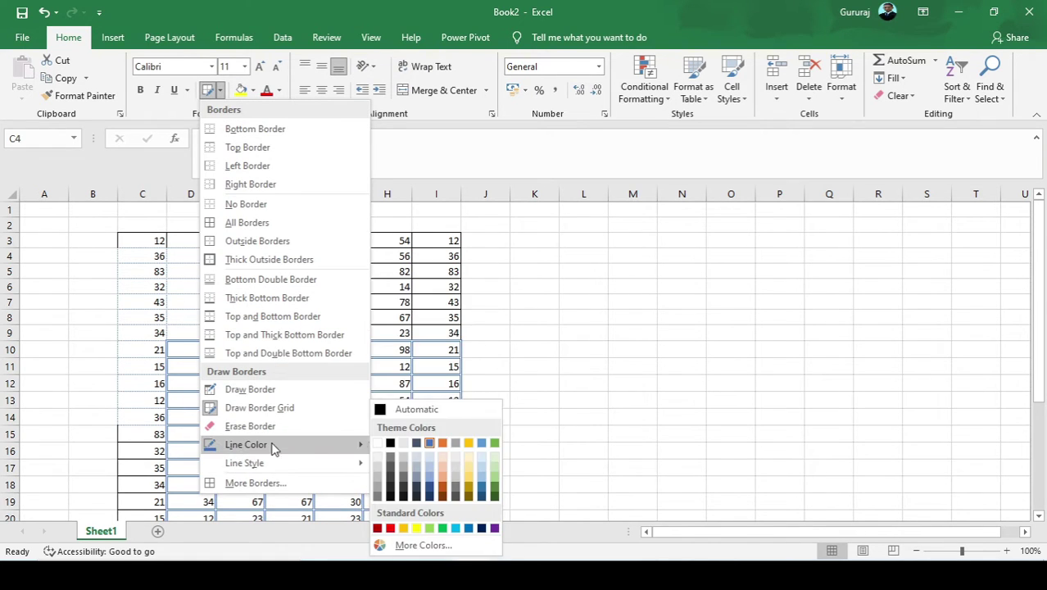
left_click(494, 443)
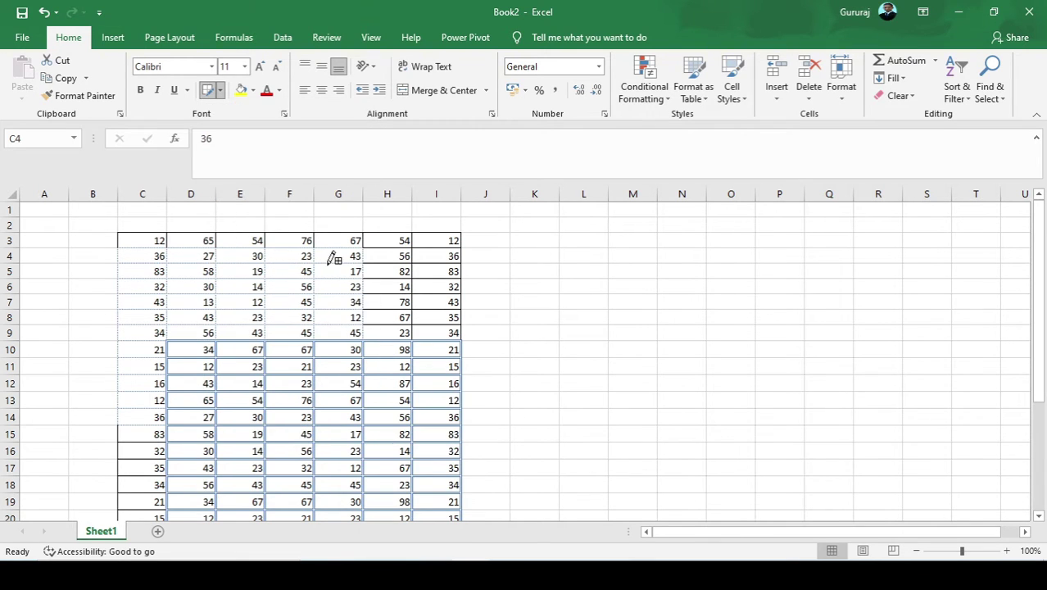
mouse_move(303, 249)
left_mouse_down()
mouse_move(412, 286)
mouse_move(439, 330)
left_mouse_up()
scroll(438, 325, "down", 1)
scroll(416, 313, "down", 7)
scroll(409, 304, "up", 7)
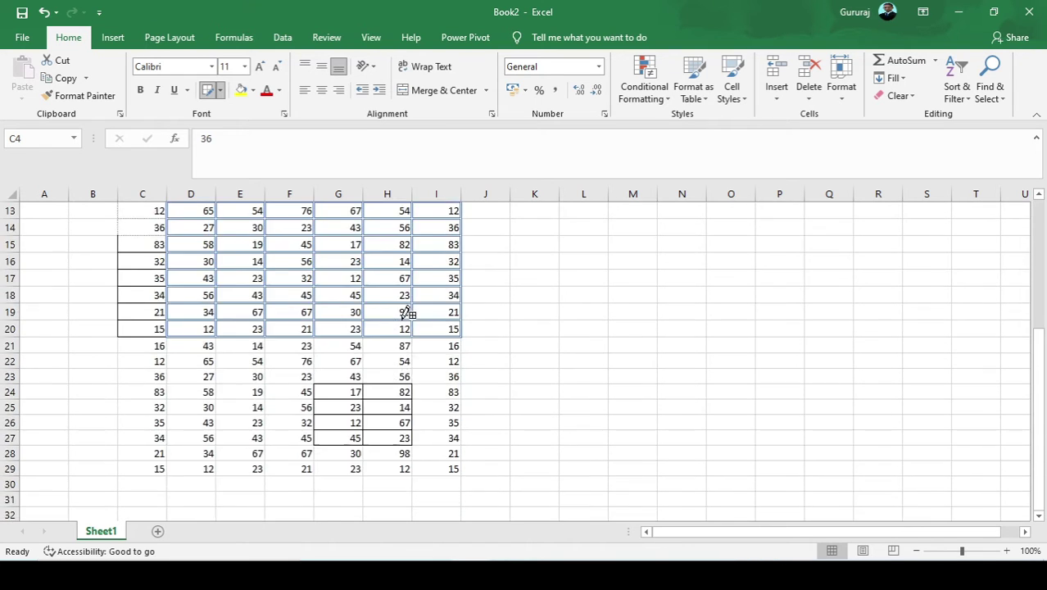
scroll(405, 314, "down", 1)
scroll(407, 304, "up", 1)
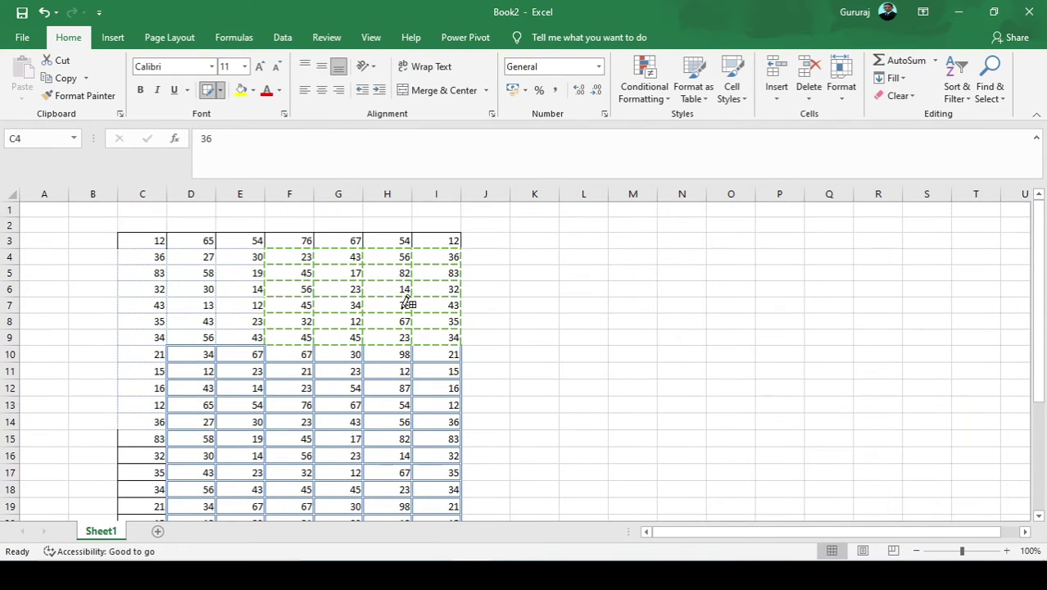
- Set the line color for drawn borders to standard red, then switch border grid drawing off and on again
left_click(219, 90)
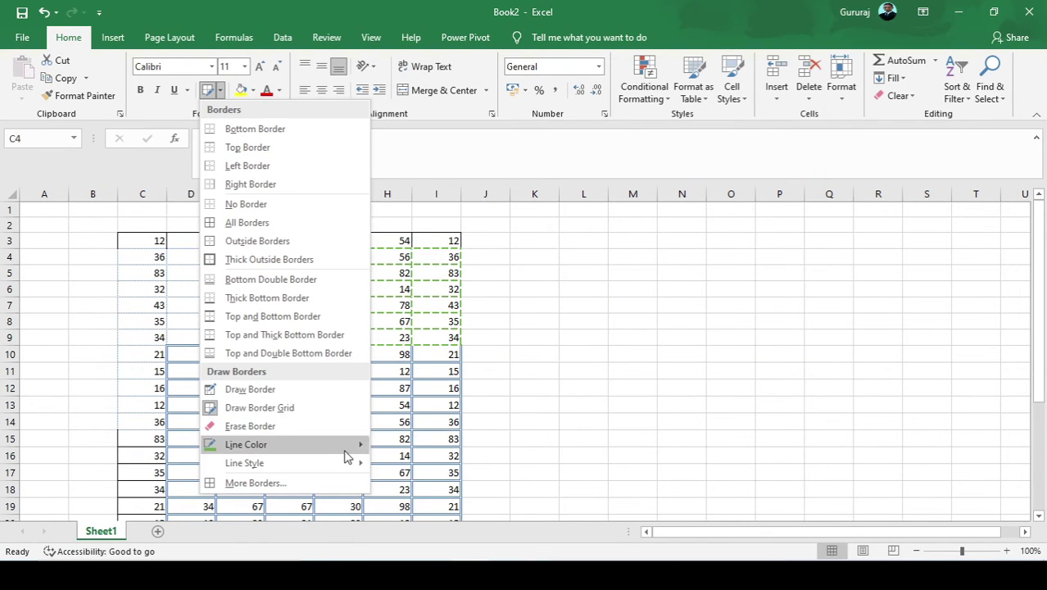
mouse_move(327, 444)
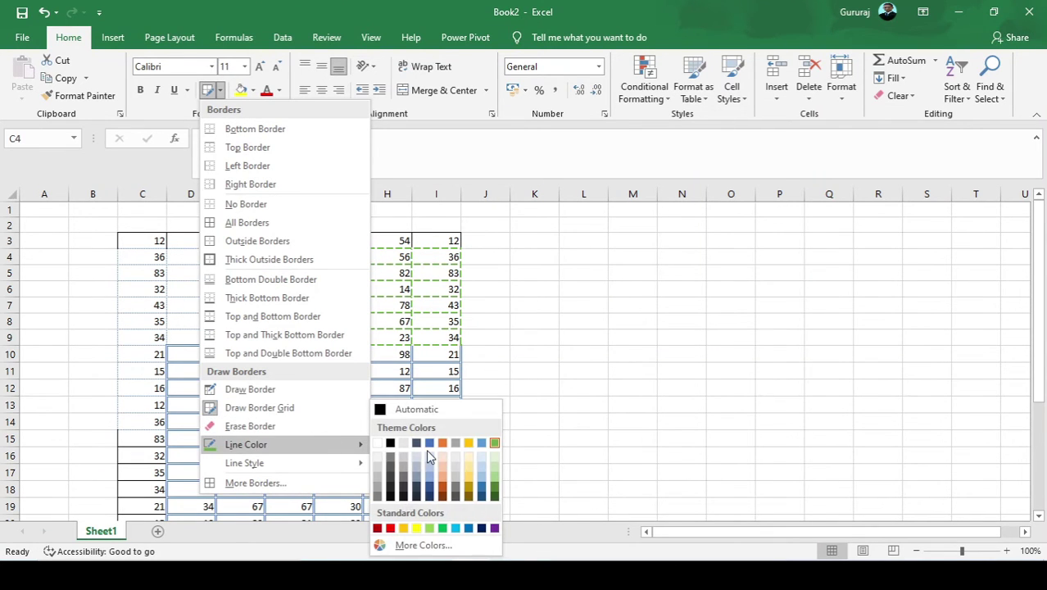
left_click(392, 527)
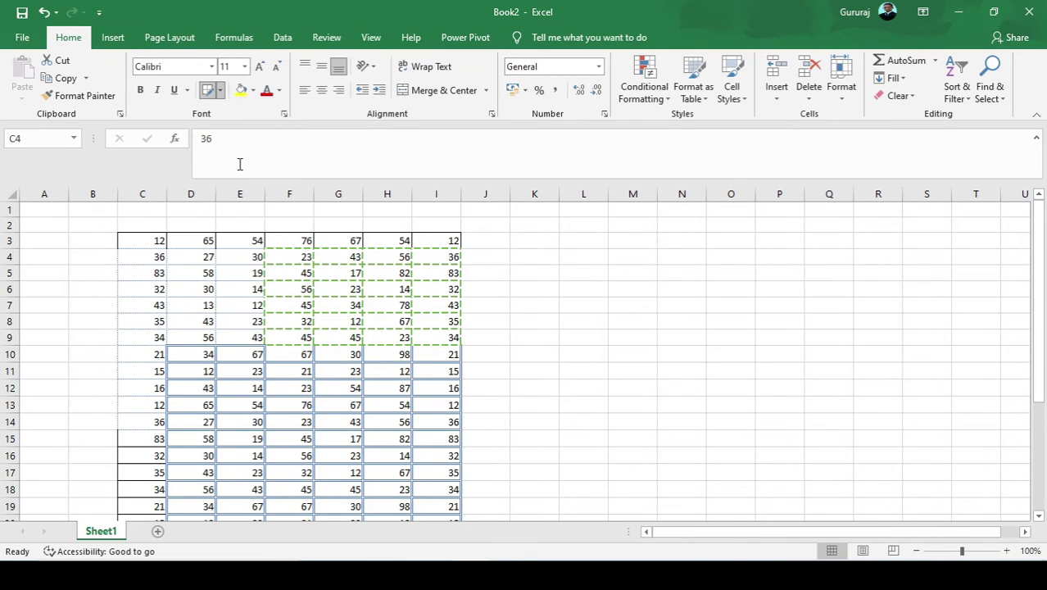
left_click(212, 90)
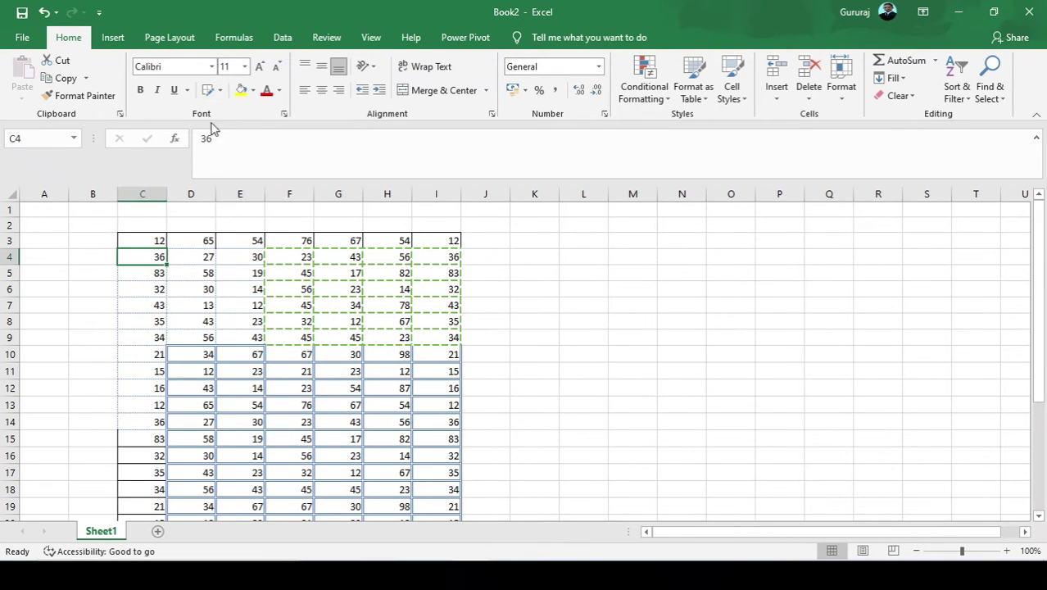
left_click(211, 90)
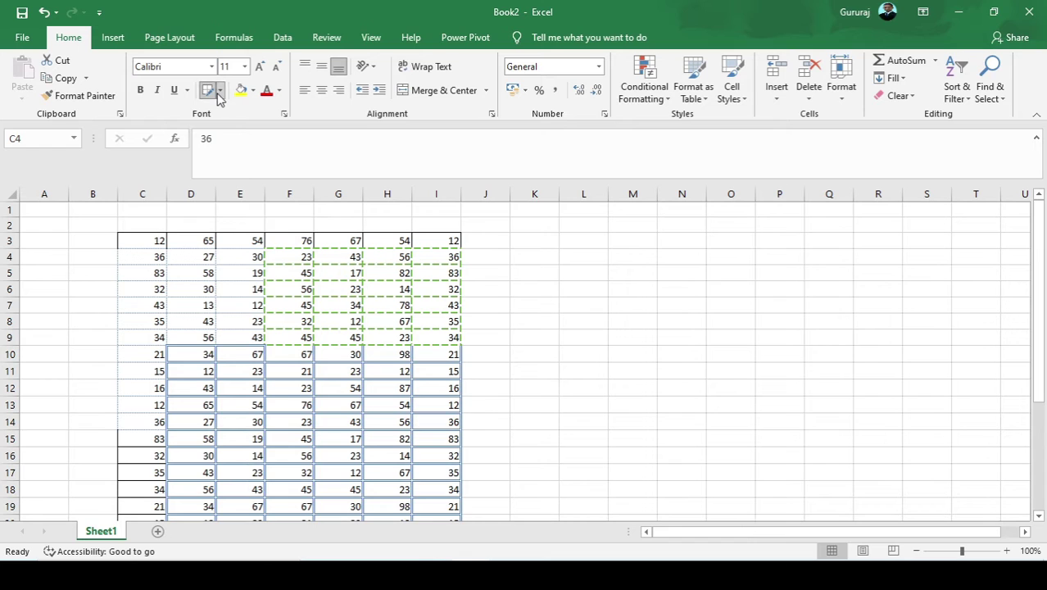
left_click(219, 91)
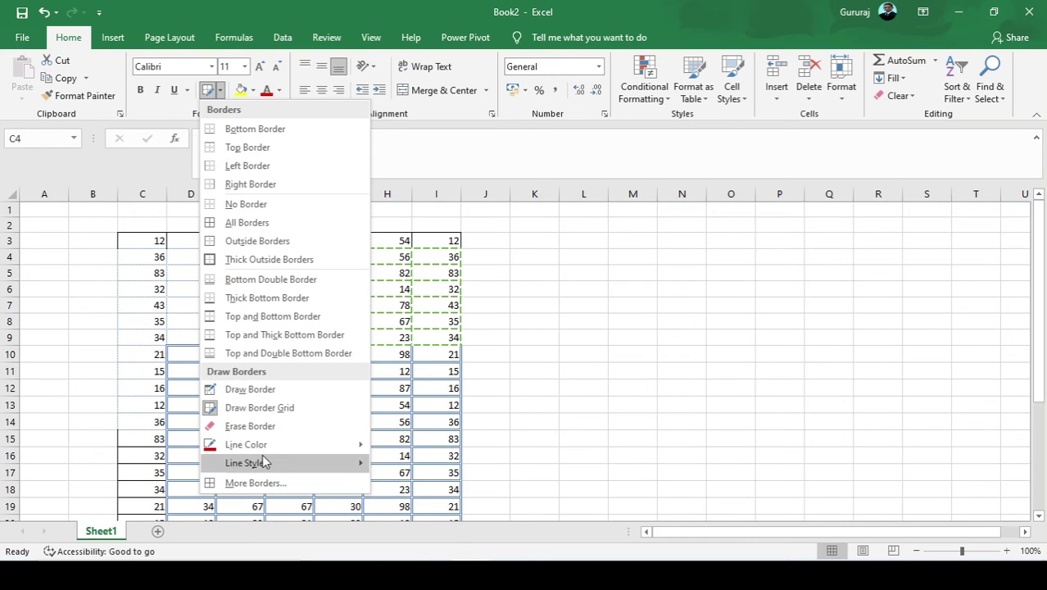
mouse_move(262, 463)
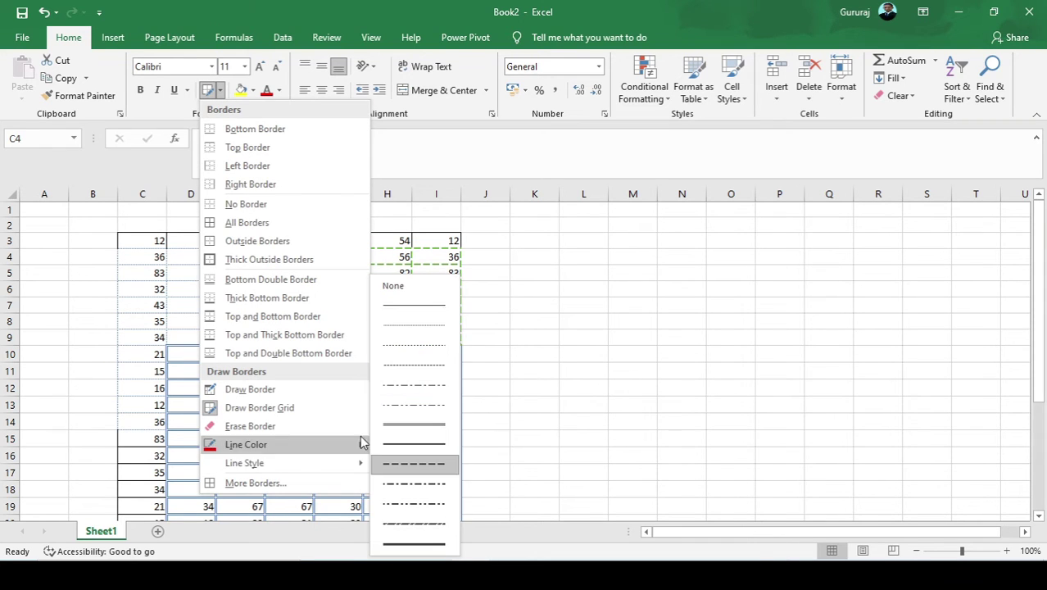
left_click(425, 306)
- Draw a red border grid with the slanted dash-dot line style over cells C23:E28
left_click(220, 91)
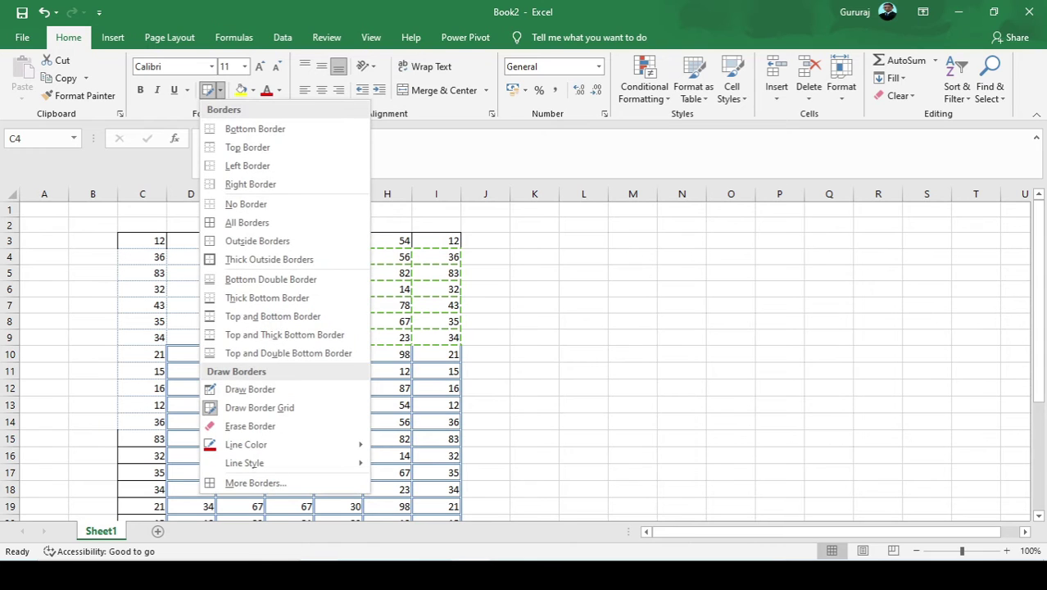
mouse_move(273, 465)
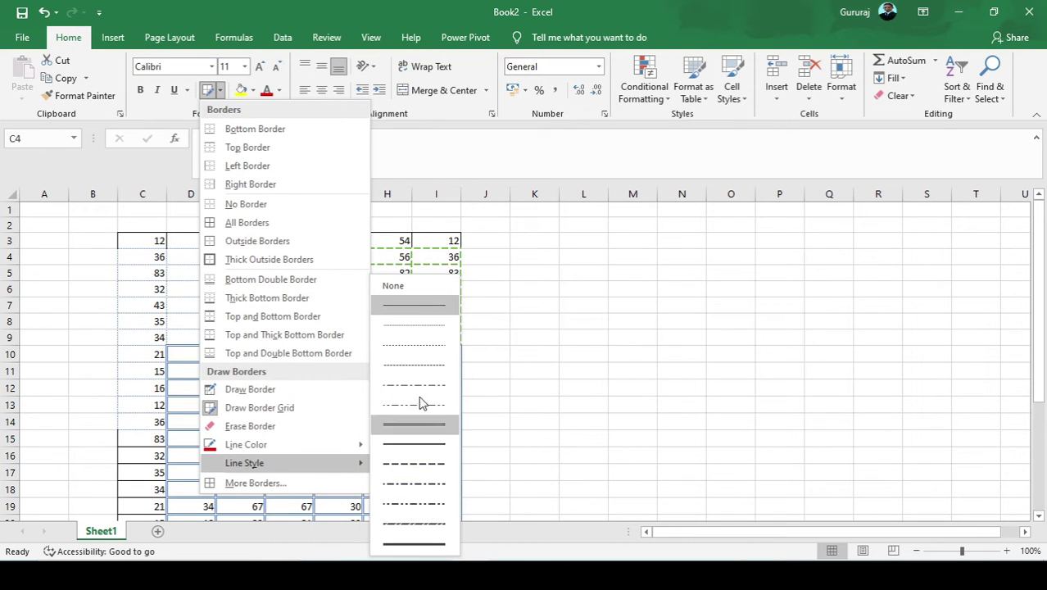
left_click(444, 523)
scroll(290, 370, "down", 7)
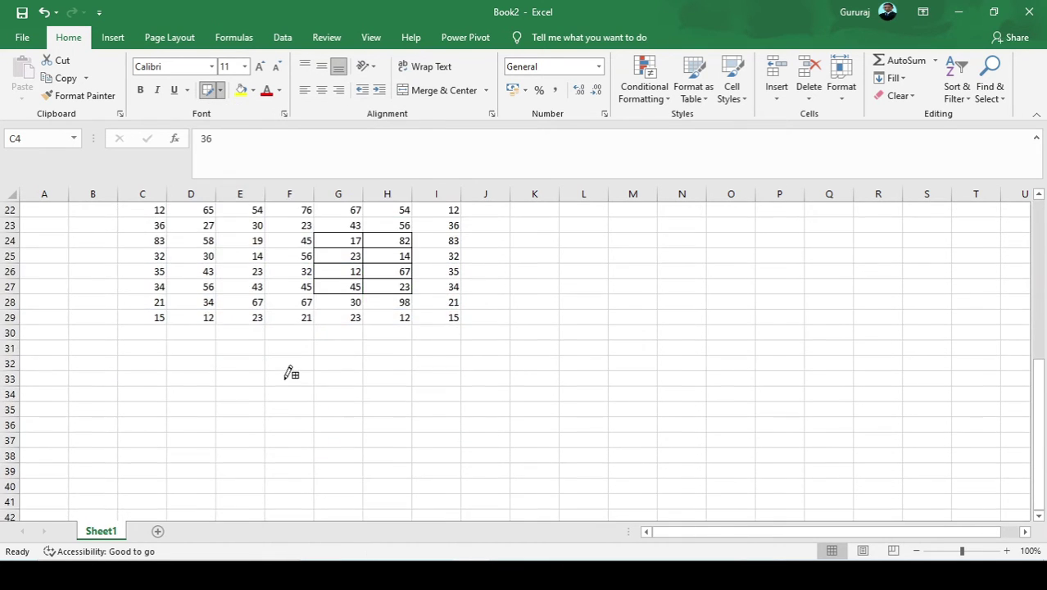
scroll(274, 360, "up", 2)
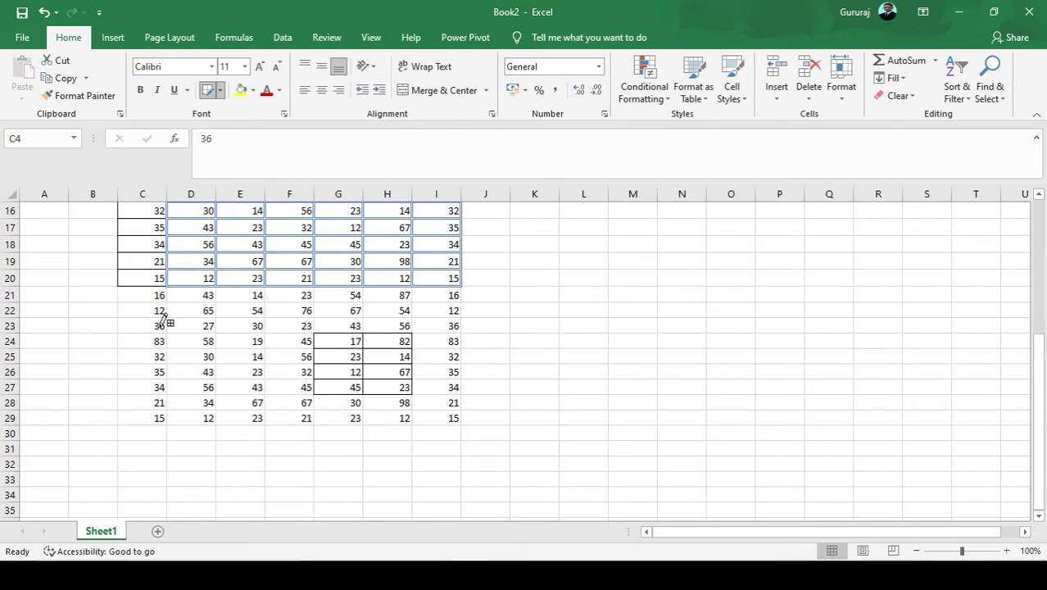
mouse_move(163, 320)
left_mouse_down()
mouse_move(233, 337)
mouse_move(265, 373)
mouse_move(273, 403)
left_mouse_up()
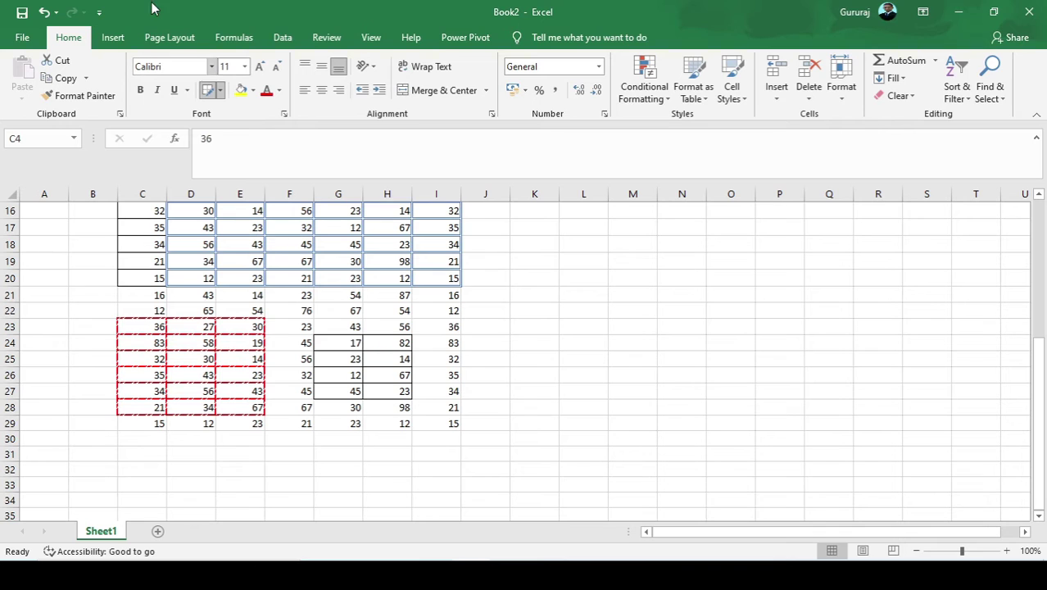
- Draw a red border grid with the thickest solid line style over cells F23:I28
left_click(221, 91)
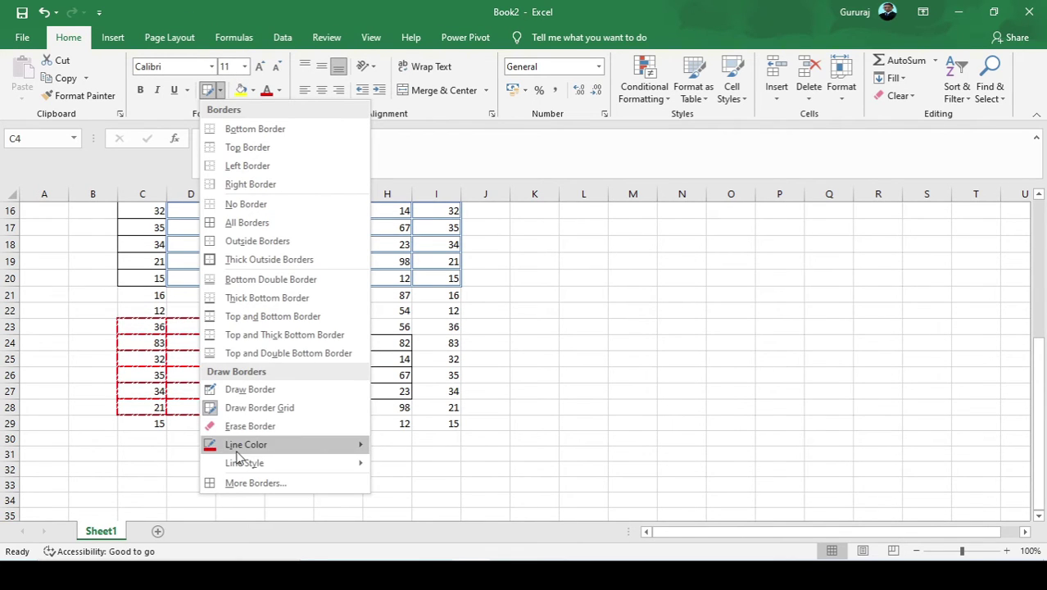
mouse_move(360, 464)
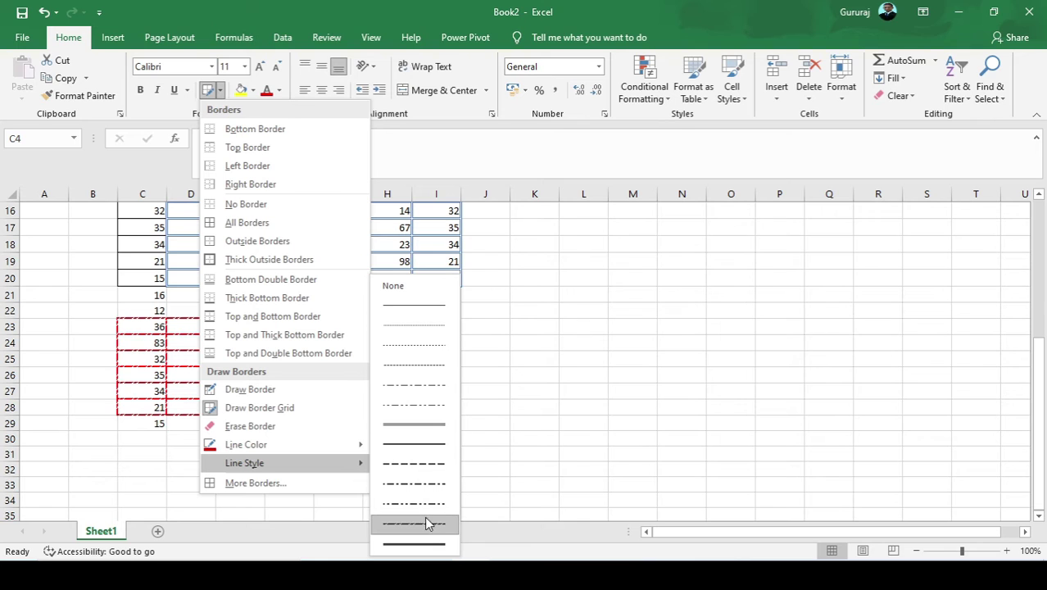
left_click(423, 544)
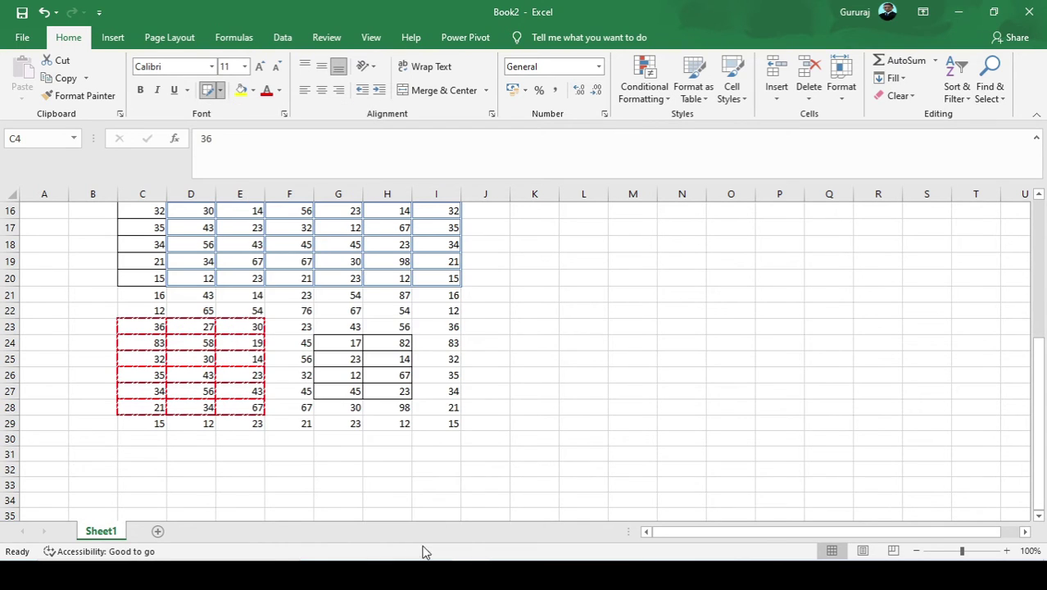
mouse_move(323, 316)
left_mouse_down()
mouse_move(381, 357)
mouse_move(446, 383)
mouse_move(446, 410)
left_mouse_up()
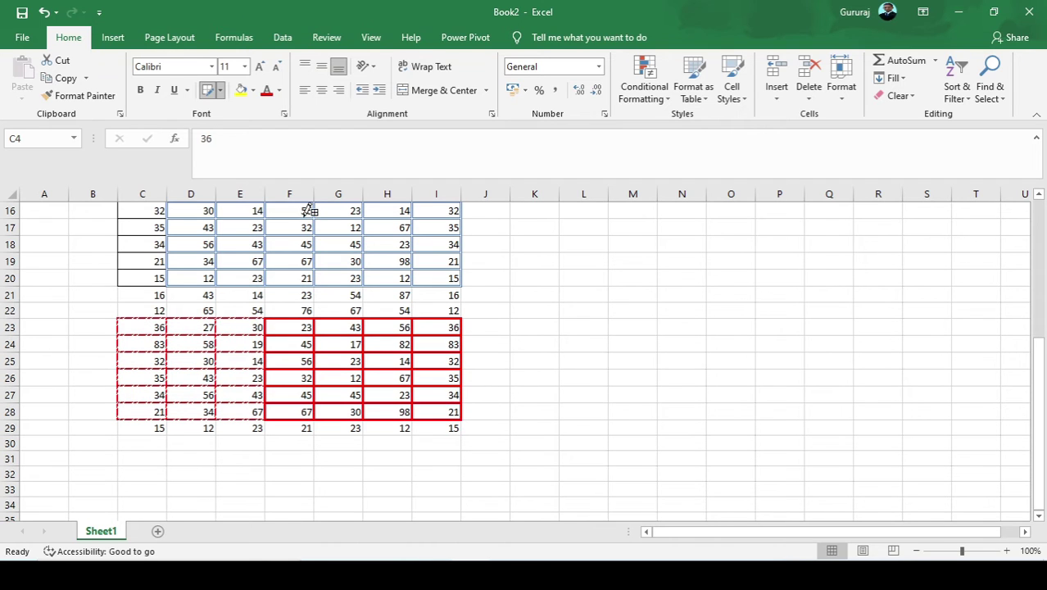
- Draw a red border grid with the thicker dash-dot-dot line style over cells F12:H17
left_click(218, 91)
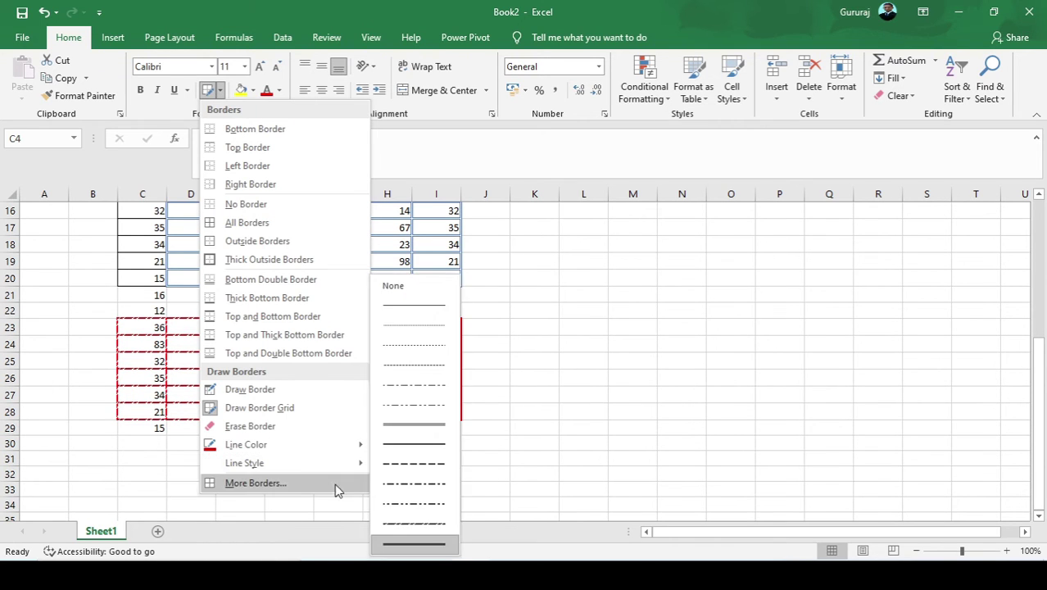
mouse_move(344, 465)
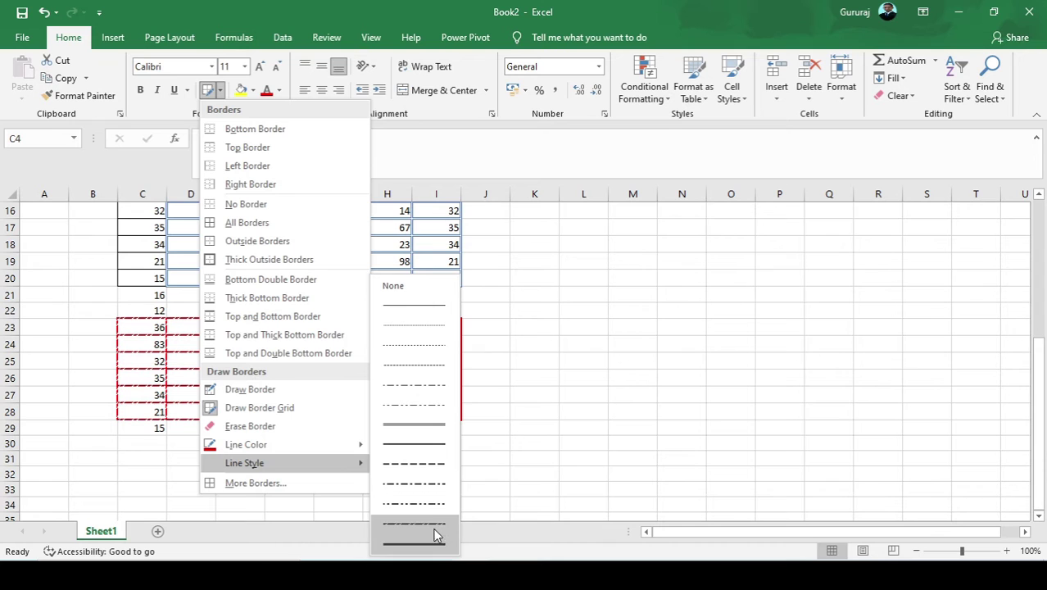
left_click(429, 503)
scroll(327, 233, "up", 5)
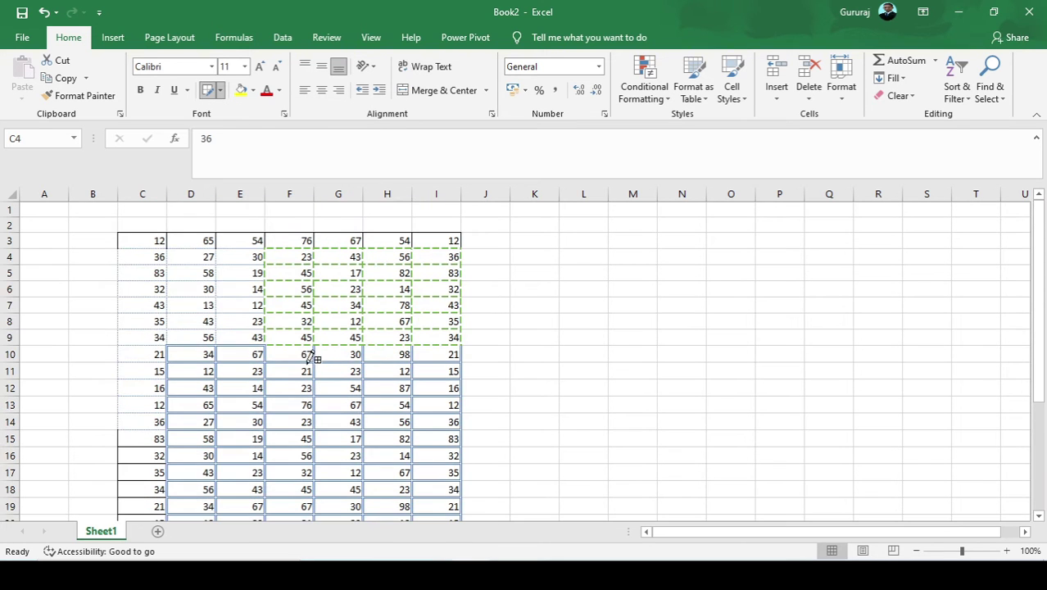
left_click_drag(297, 385, 410, 472)
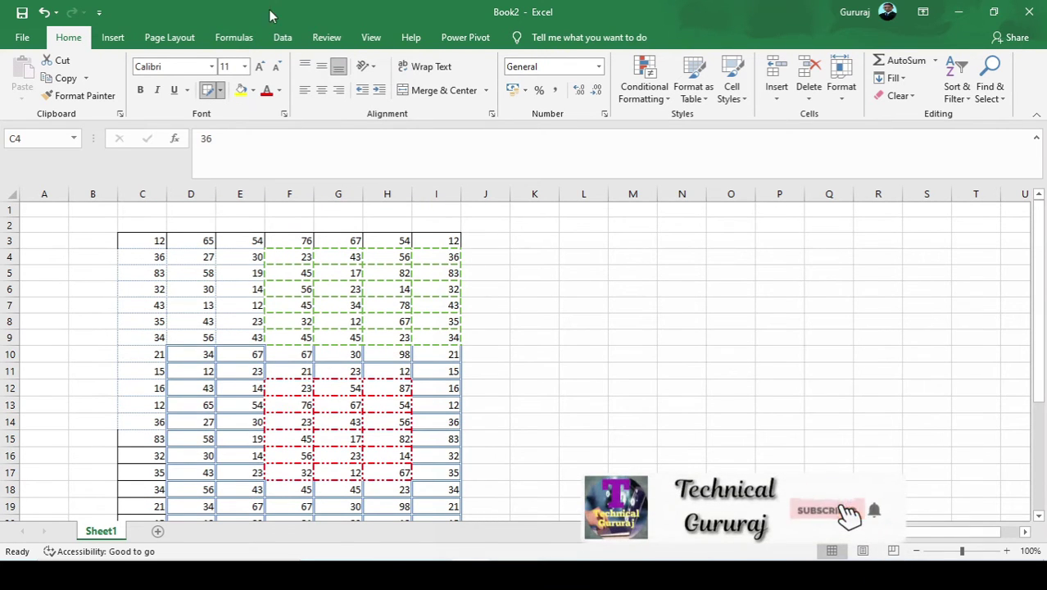
- Draw a border grid in standard purple with the thin dash-dot line style over cells C5:H13
left_click(220, 90)
mouse_move(246, 463)
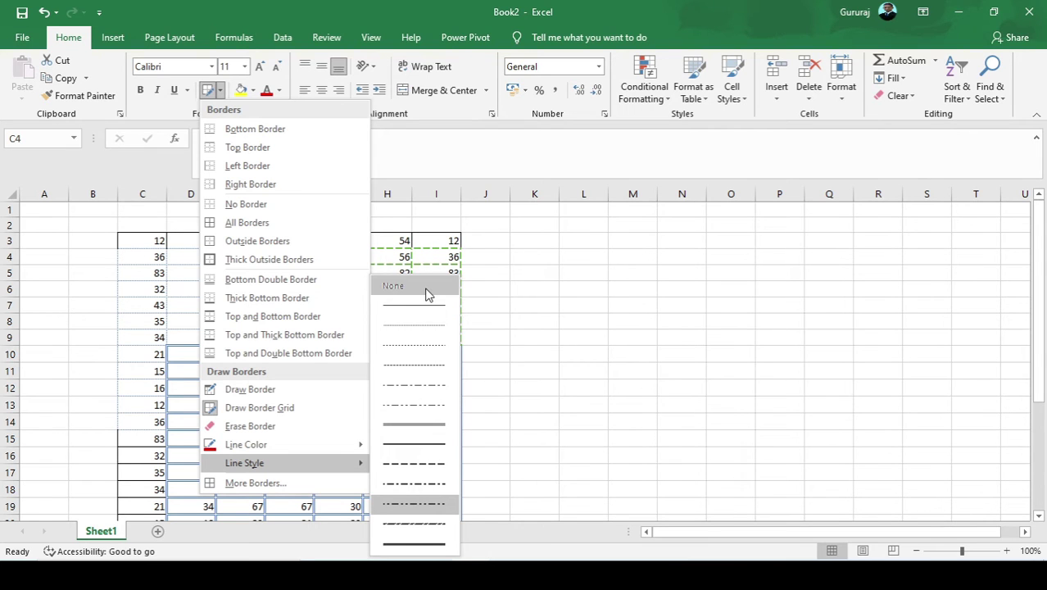
left_click(415, 380)
left_click(220, 90)
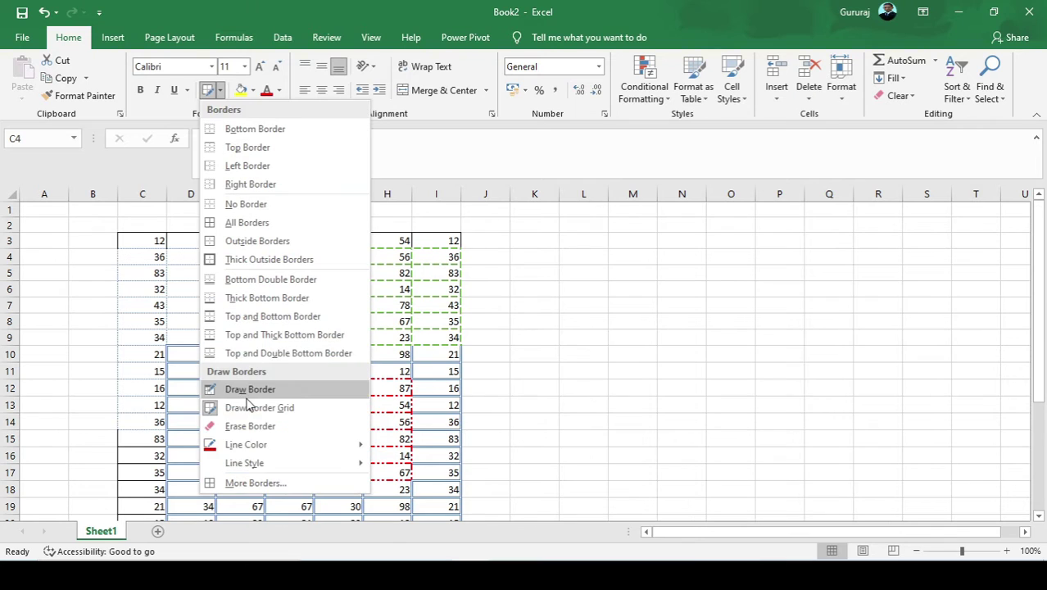
mouse_move(344, 444)
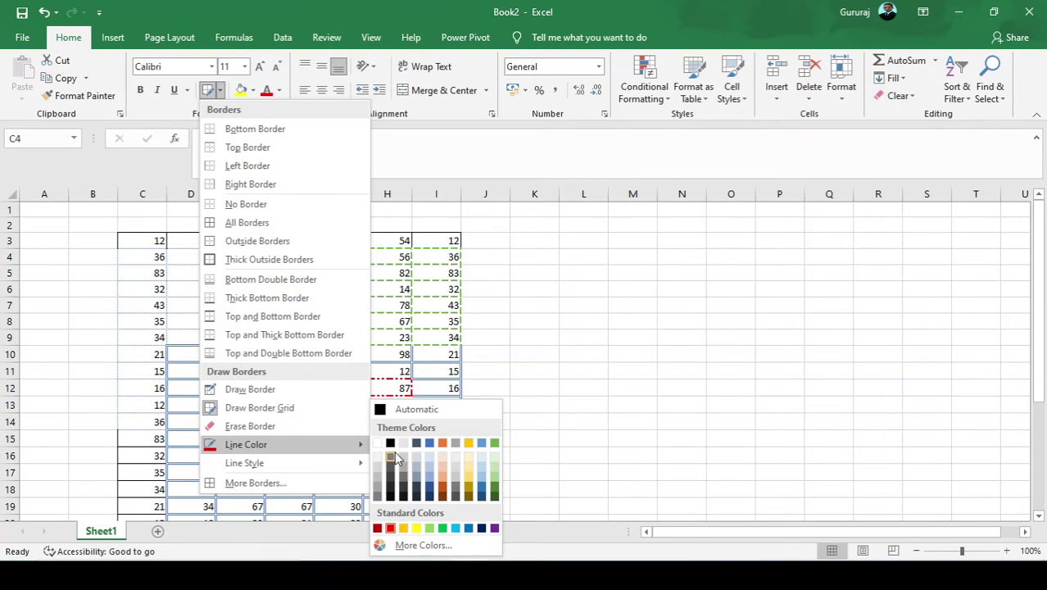
left_click(482, 528)
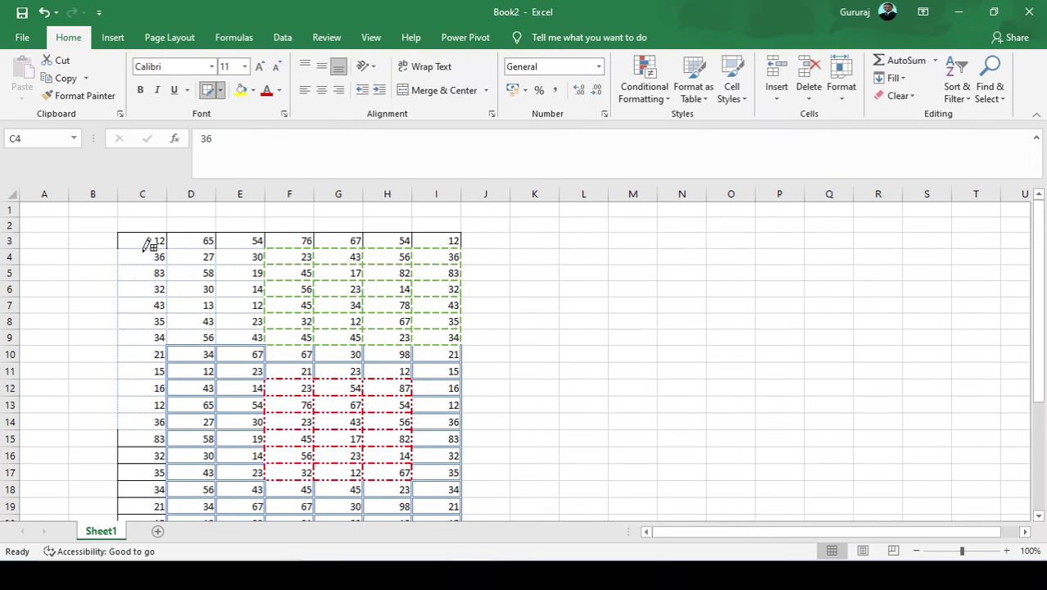
mouse_move(147, 256)
left_mouse_down()
mouse_move(285, 262)
mouse_move(296, 308)
mouse_move(320, 334)
mouse_move(367, 348)
mouse_move(378, 405)
left_mouse_up()
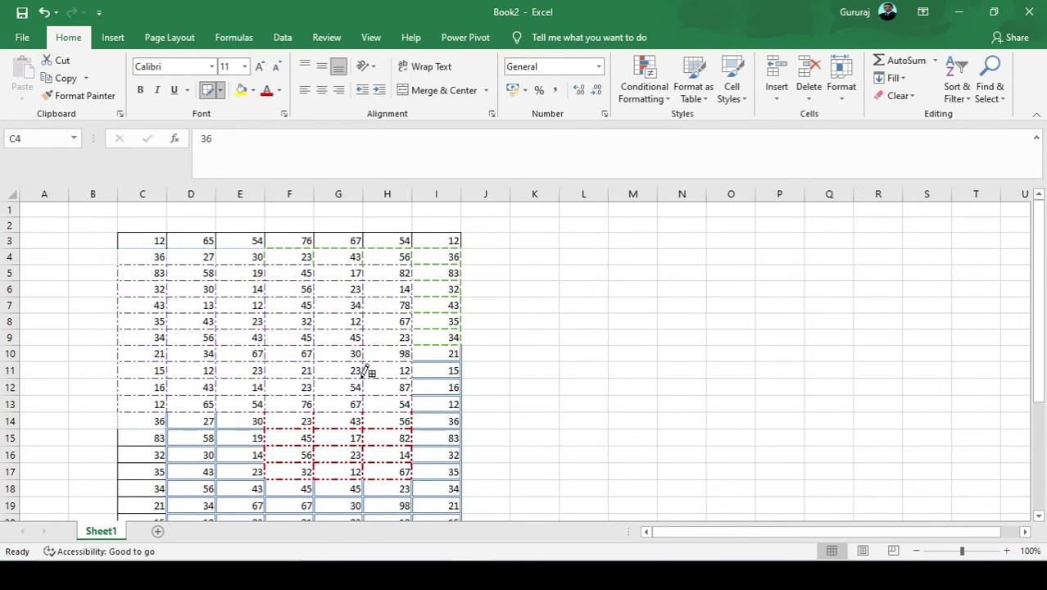
- Draw a purple border grid with the thicker dash-dot-dot line style over cells D17:E20
scroll(334, 293, "down", 1)
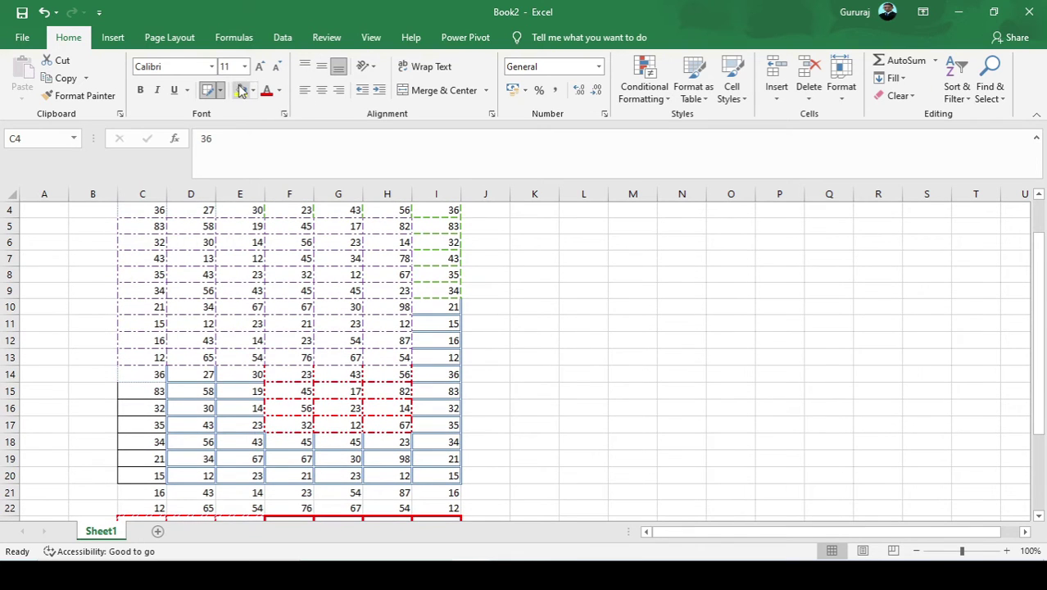
left_click(221, 90)
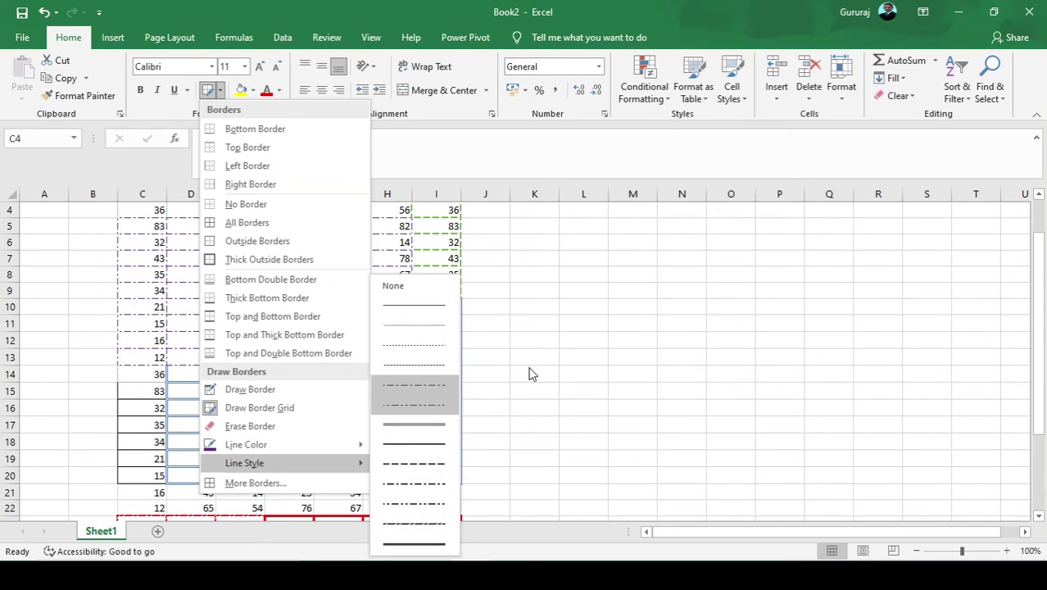
left_click(431, 513)
scroll(416, 447, "down", 6)
scroll(416, 444, "up", 2)
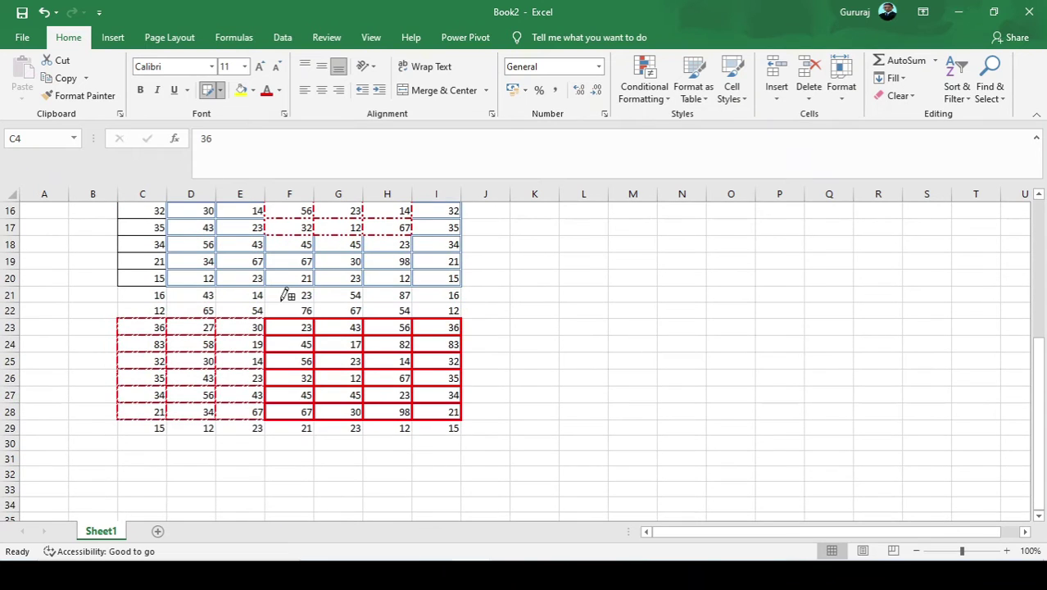
scroll(234, 283, "up", 3)
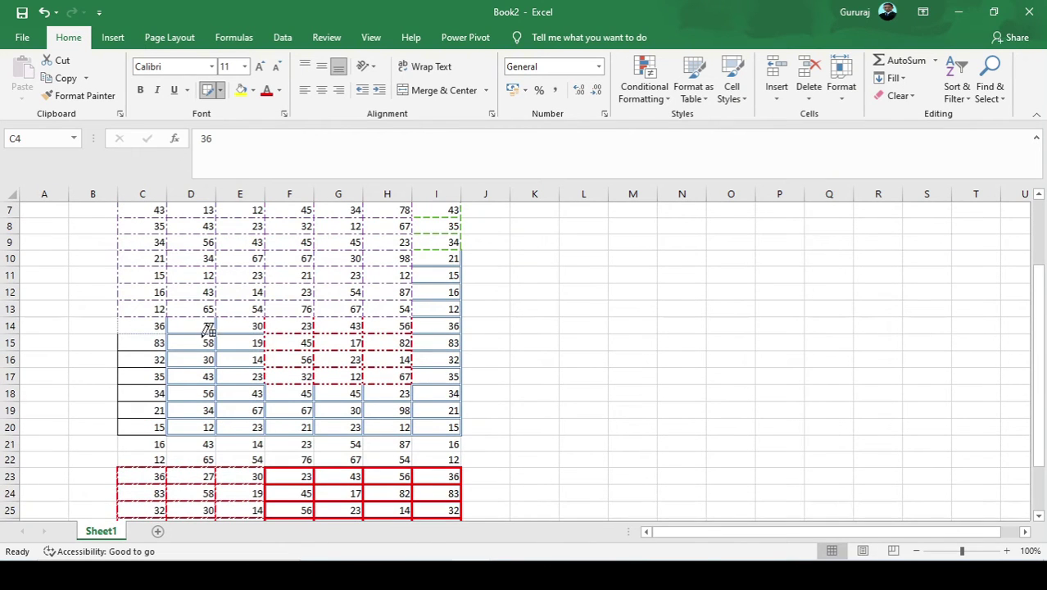
left_click_drag(178, 362, 267, 416)
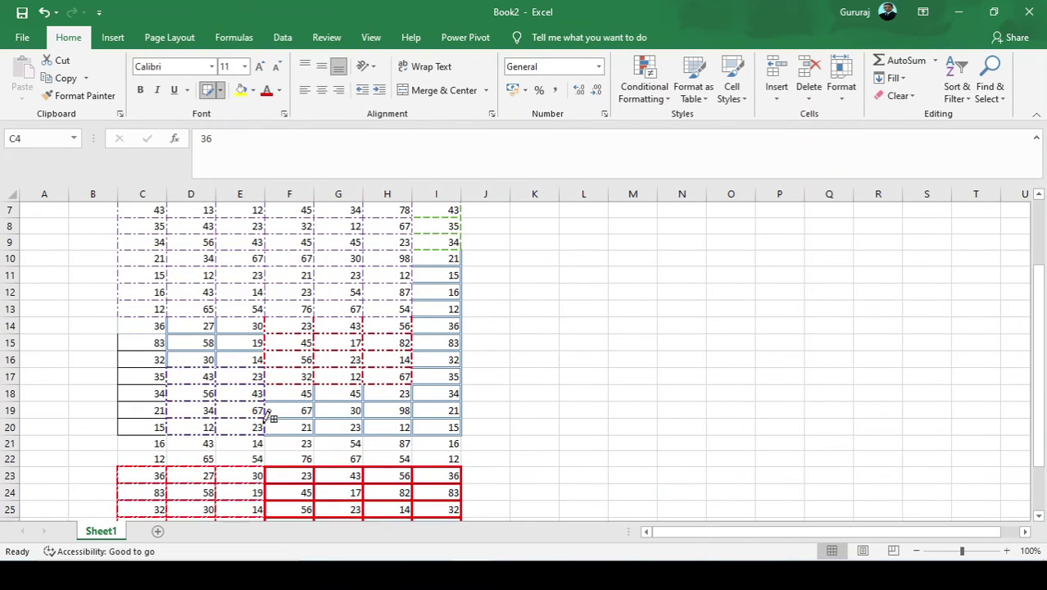
- Set the line style for drawn borders to the thin dash-dot-dot line and leave border drawing mode
scroll(268, 410, "up", 2)
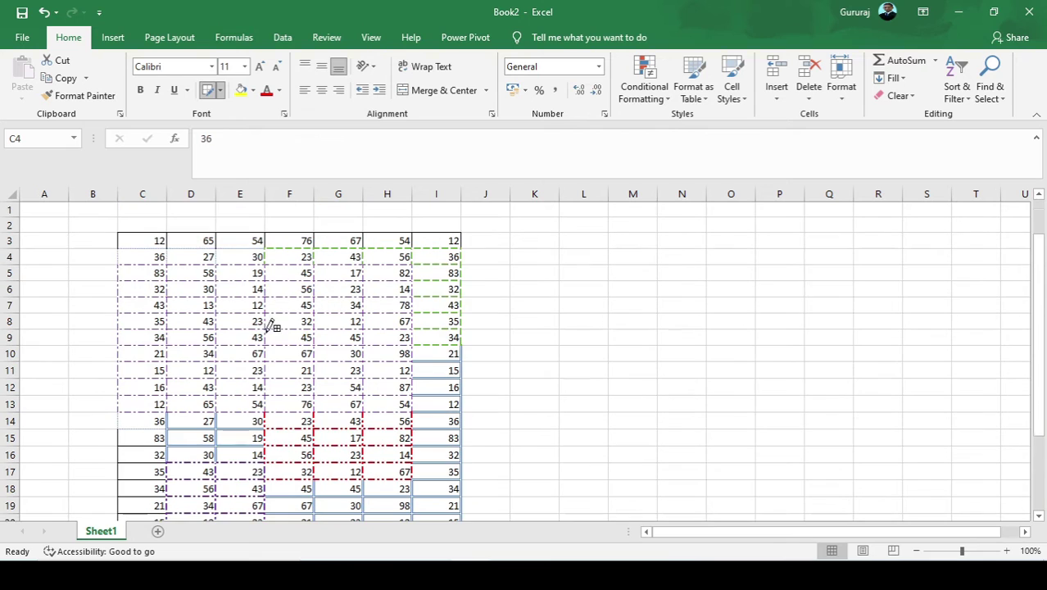
left_click(220, 91)
mouse_move(250, 463)
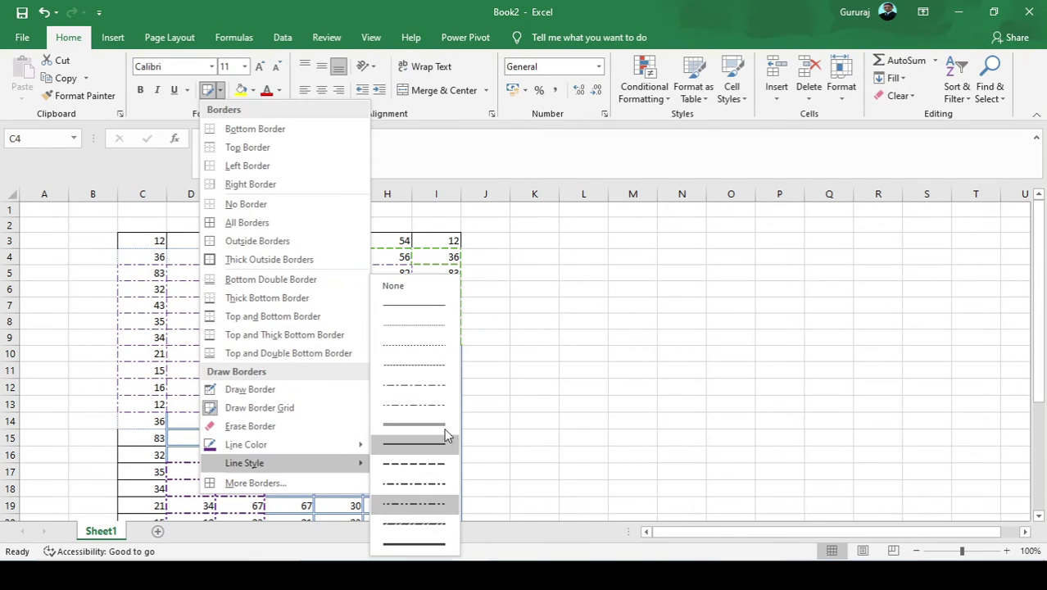
left_click(416, 406)
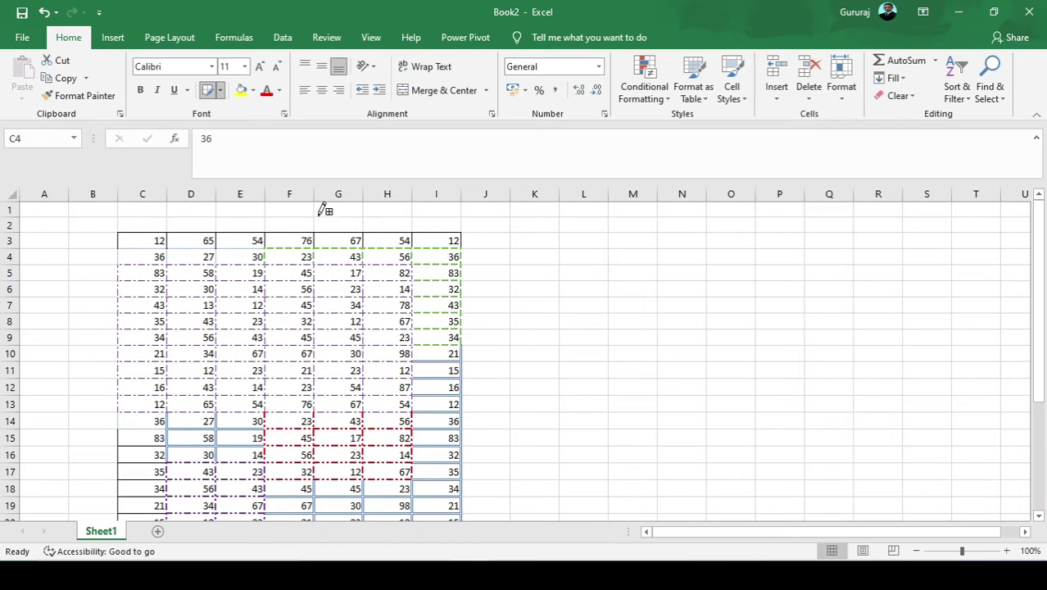
key("Escape")
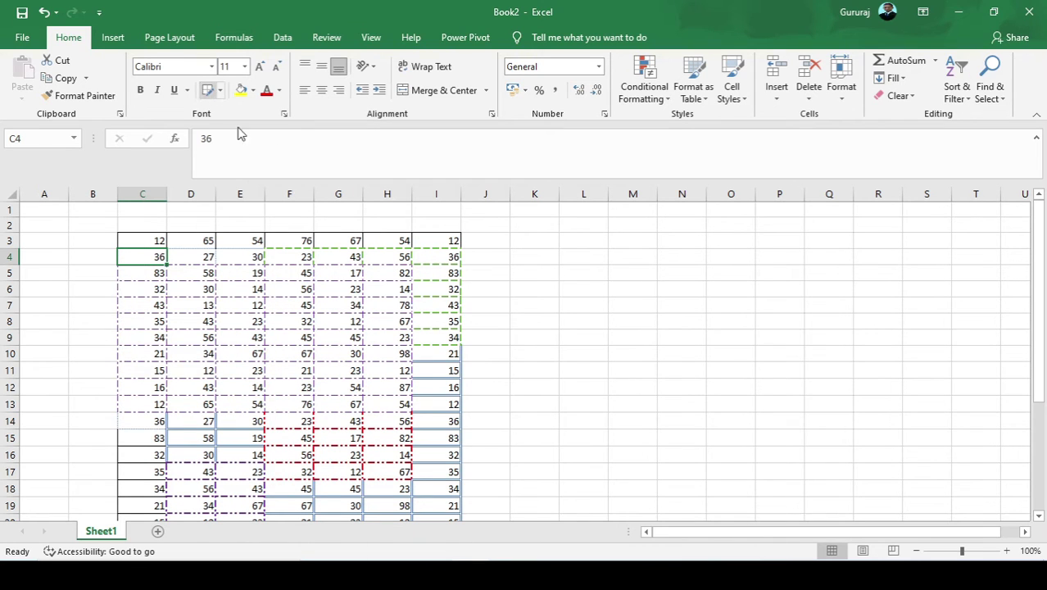
left_click(219, 90)
left_click(309, 480)
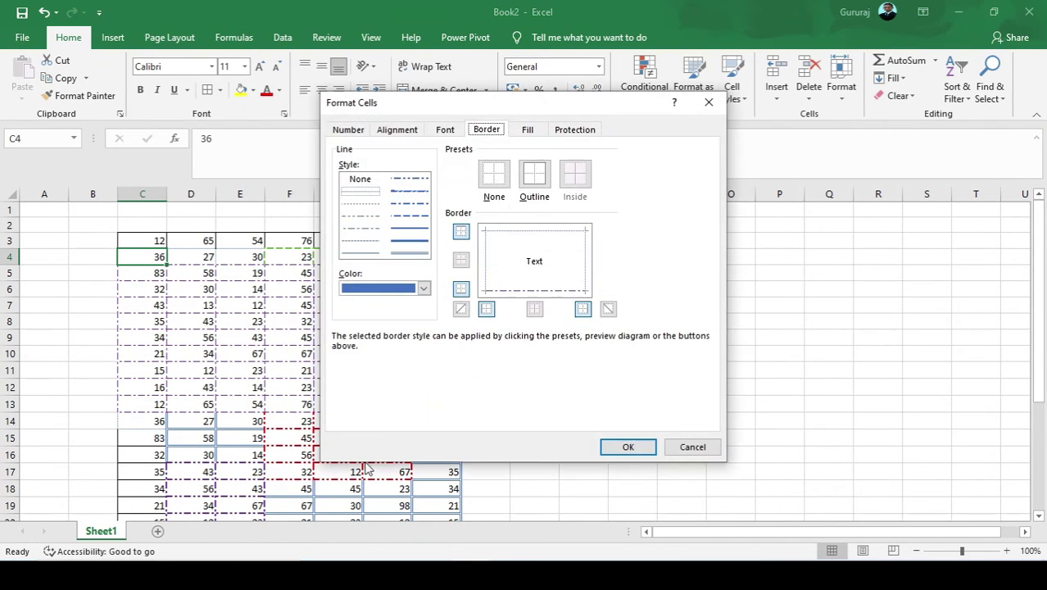
left_click(692, 447)
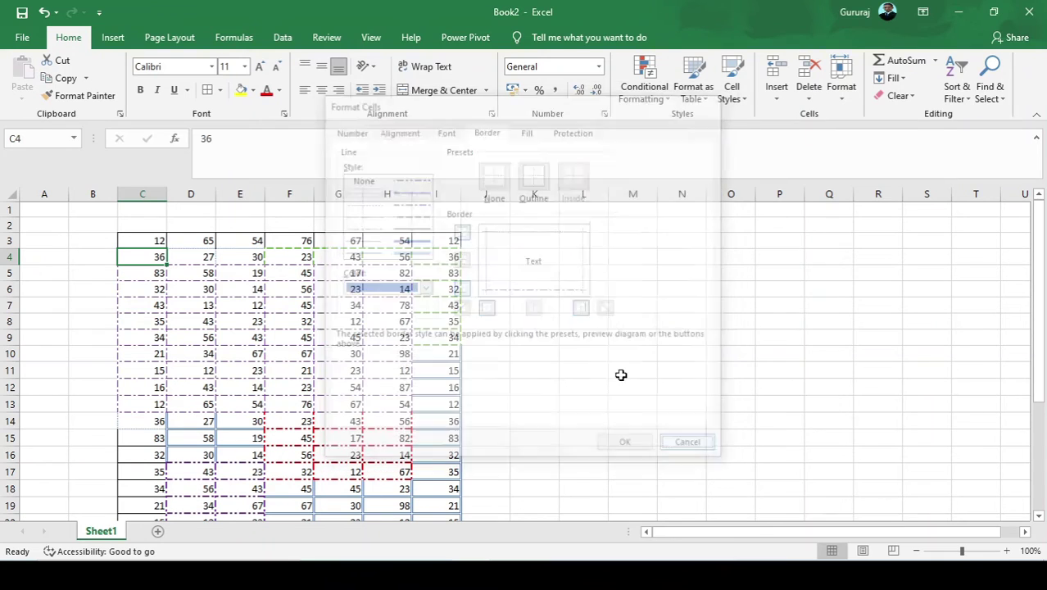
left_click(220, 90)
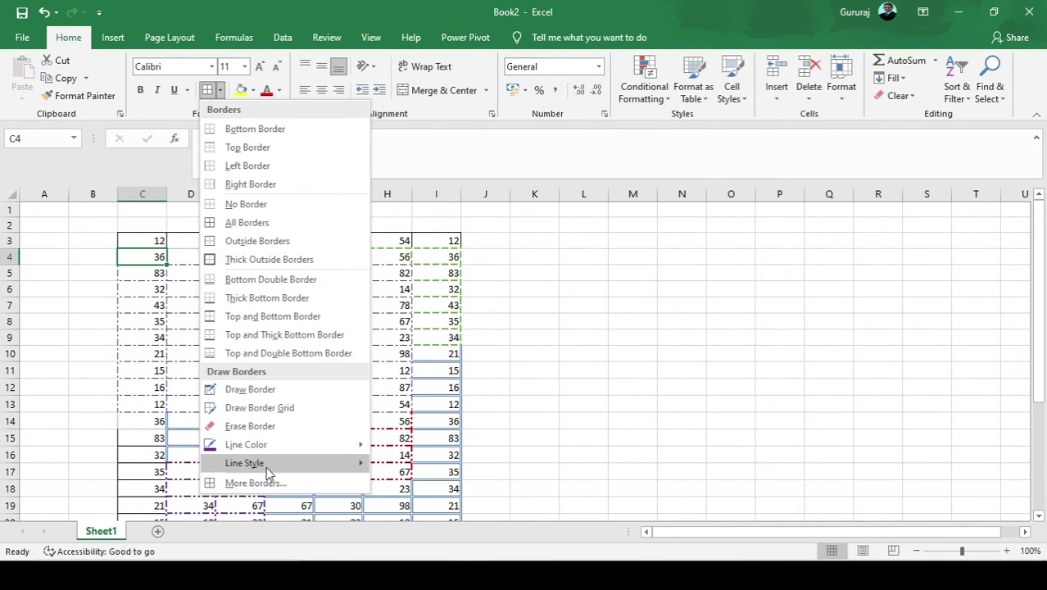
mouse_move(264, 465)
left_click(415, 344)
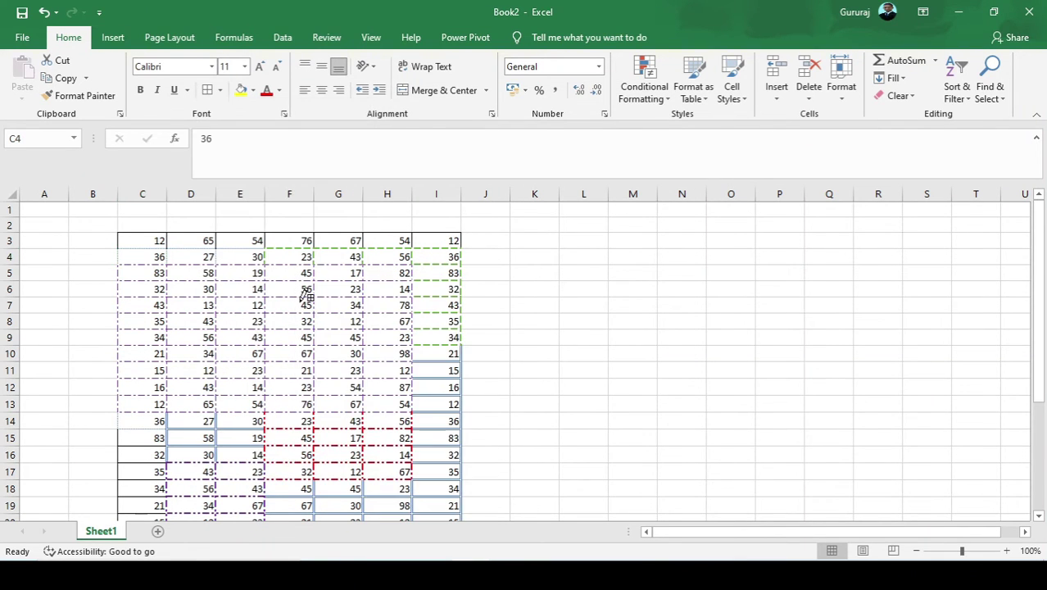
left_click(213, 91)
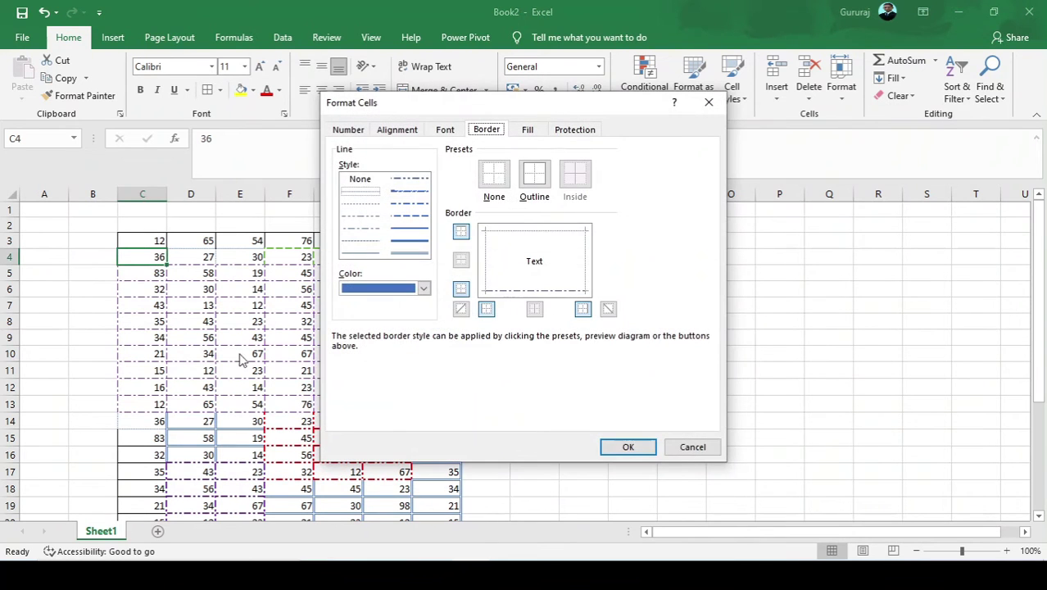
key("Return")
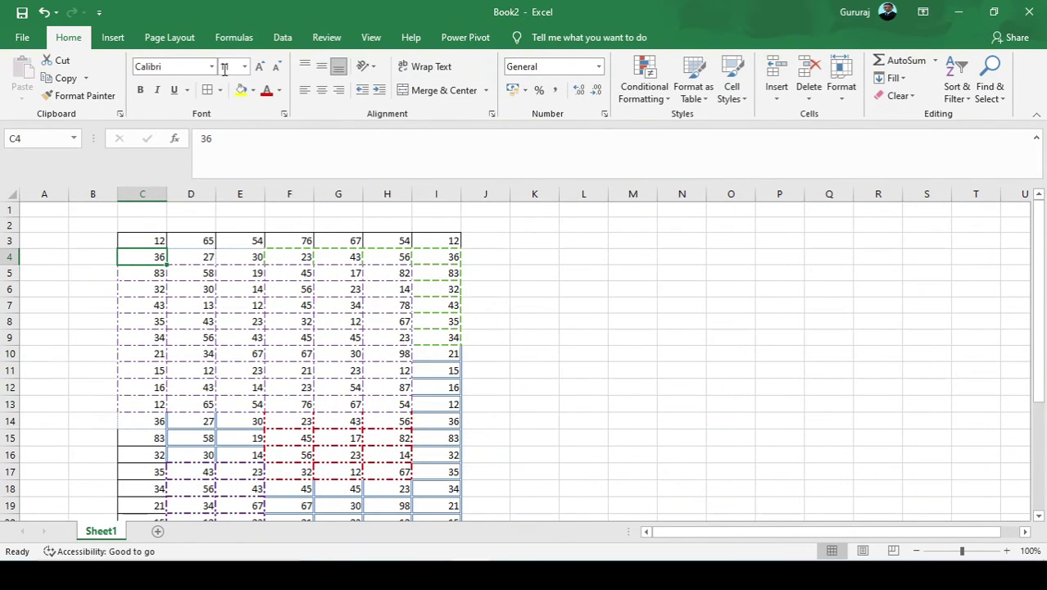
left_click(210, 91)
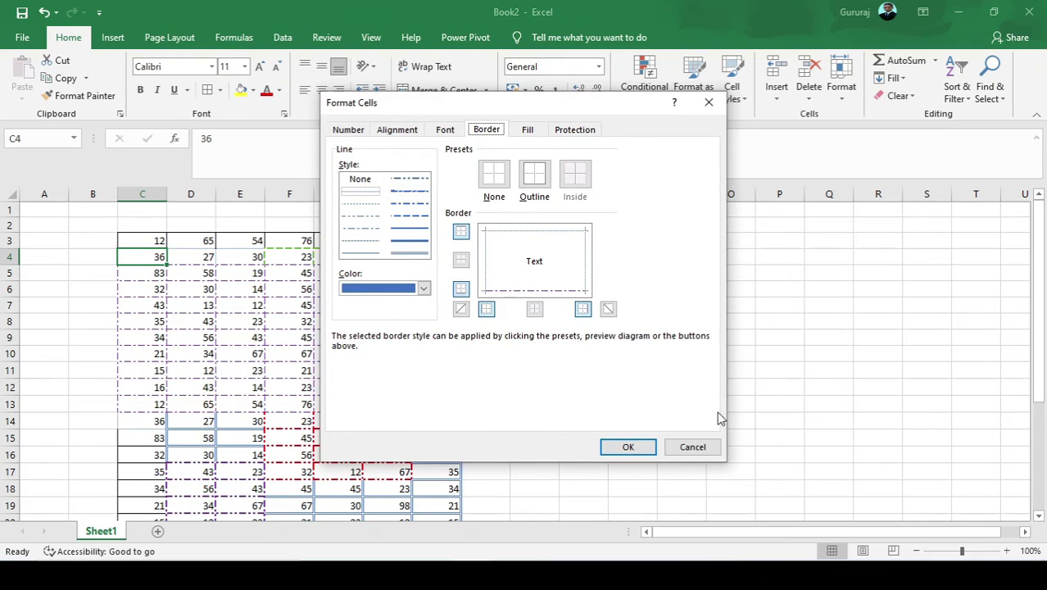
left_click(691, 446)
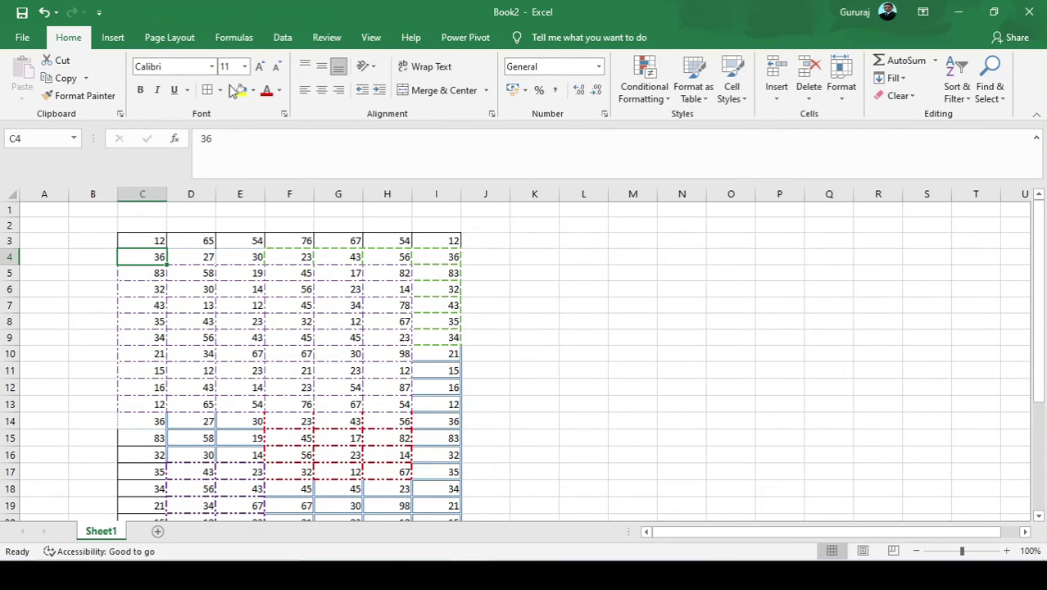
- Draw a purple border grid with the medium solid line style over cells F5:I14
left_click(221, 90)
mouse_move(241, 464)
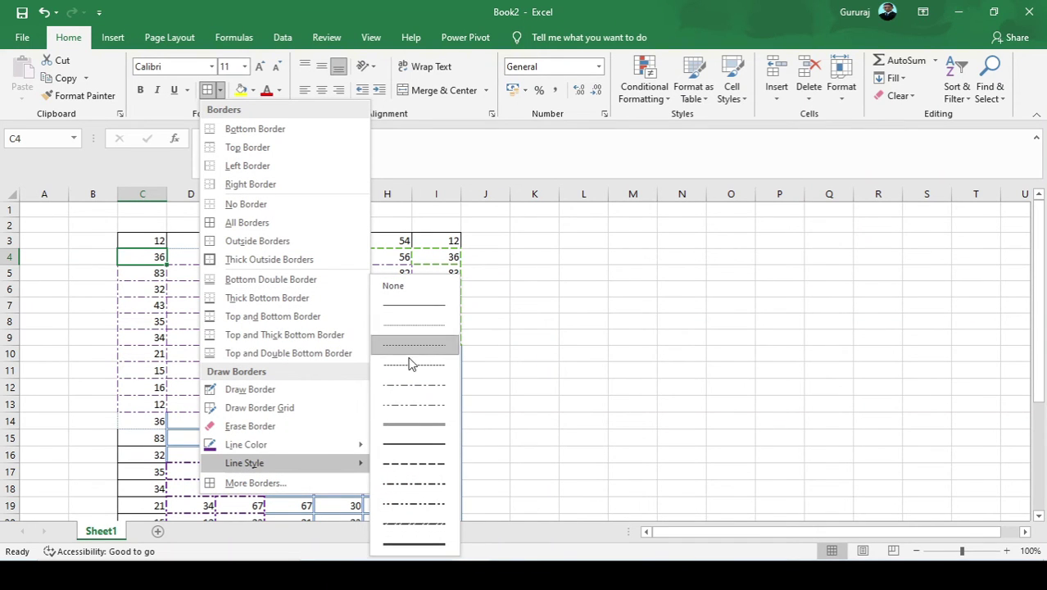
left_click(429, 442)
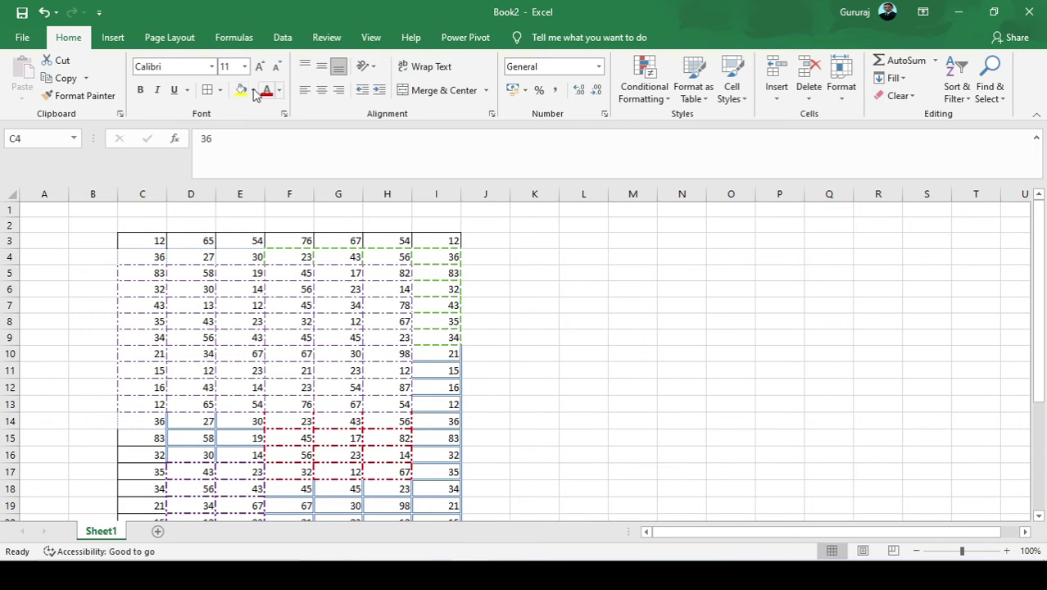
mouse_move(286, 270)
left_mouse_down()
mouse_move(385, 326)
mouse_move(416, 361)
mouse_move(411, 384)
mouse_move(432, 411)
left_mouse_up()
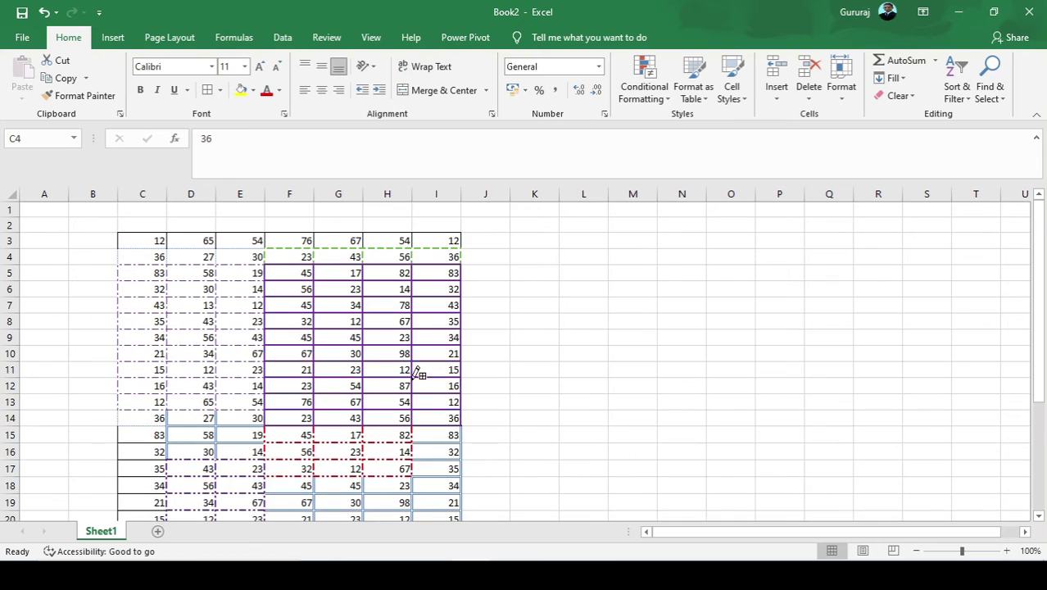
scroll(414, 369, "down", 2)
scroll(412, 367, "up", 2)
scroll(391, 321, "down", 1)
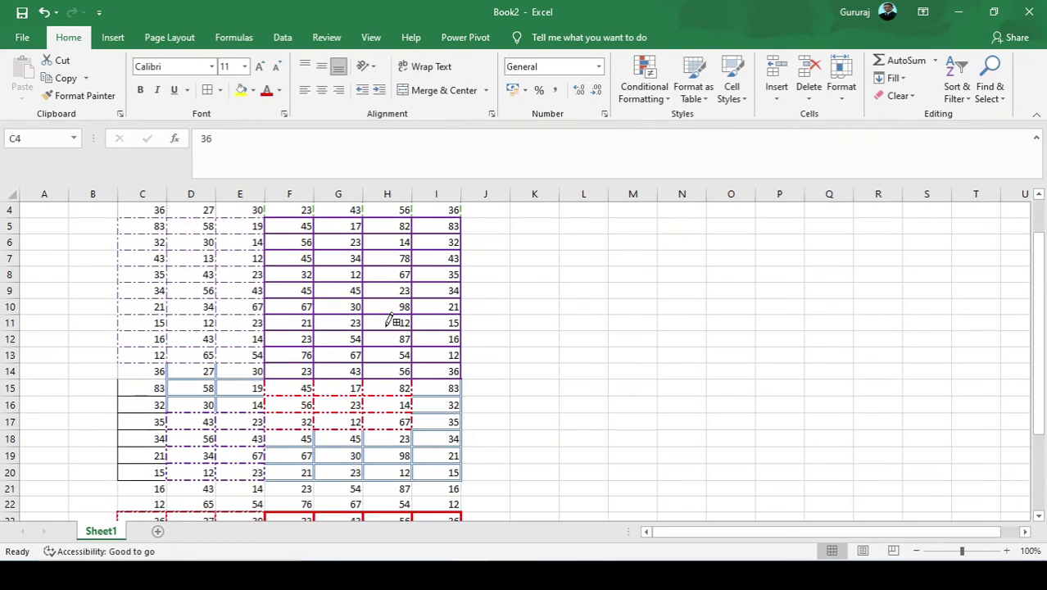
scroll(392, 321, "down", 1)
scroll(392, 316, "up", 1)
scroll(341, 205, "up", 1)
left_click(280, 90)
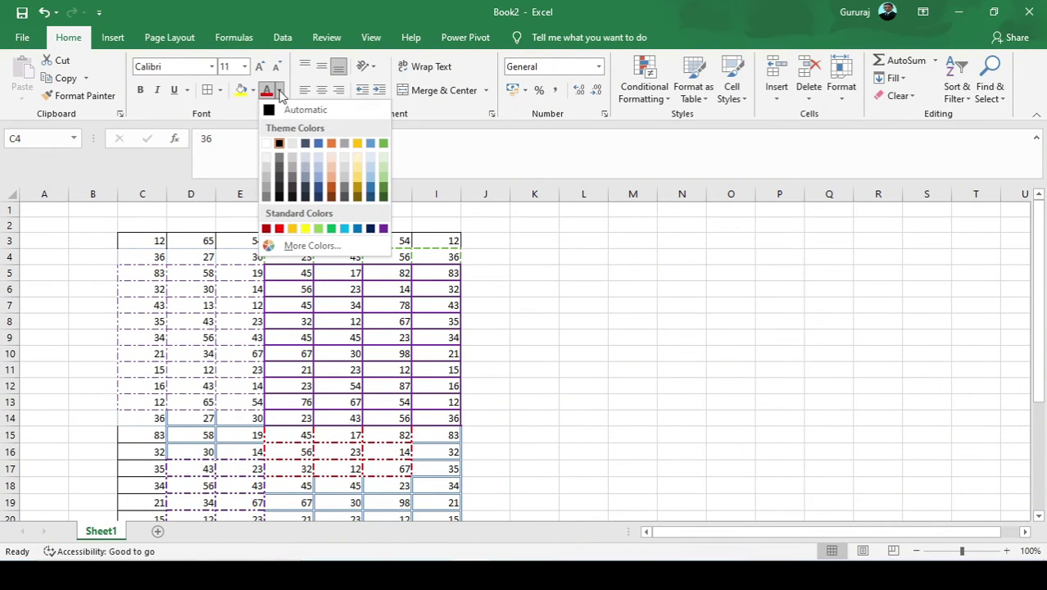
- Erase all drawn borders from cells C3:I13 with the border eraser
left_click(223, 91)
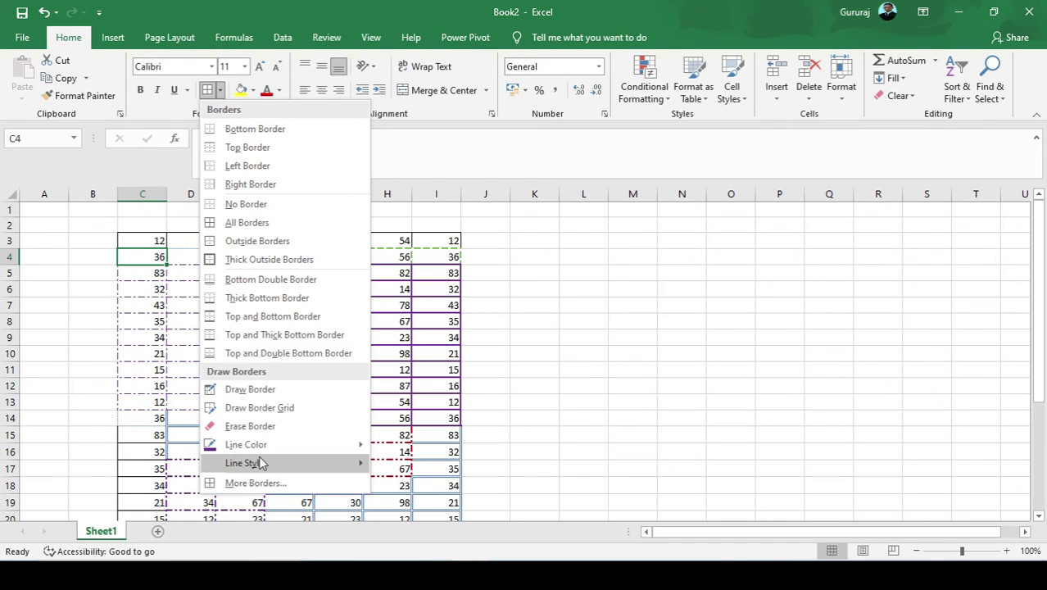
left_click(250, 426)
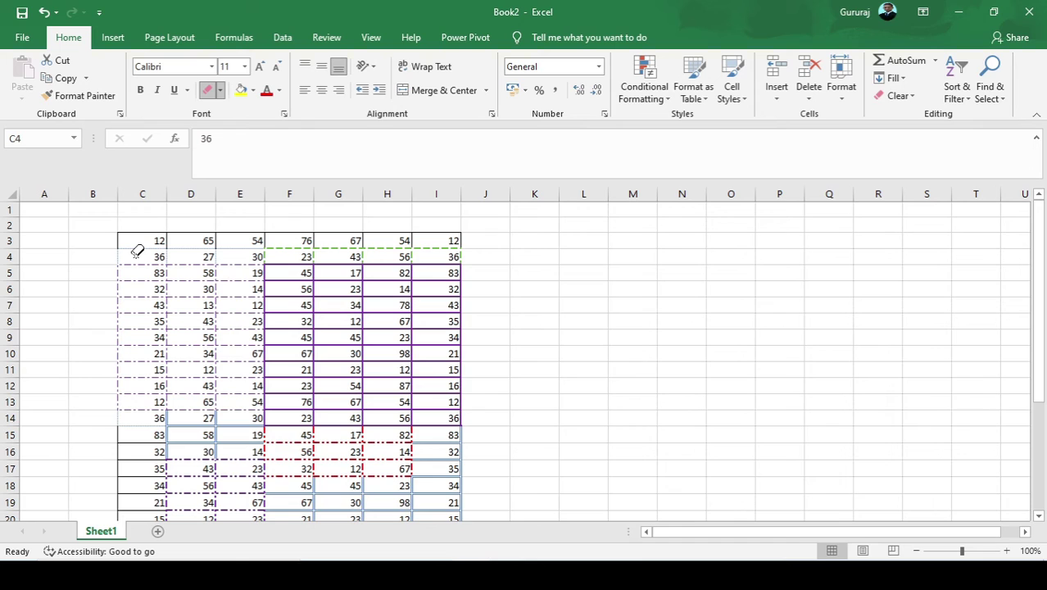
mouse_move(137, 251)
left_mouse_down()
mouse_move(405, 399)
mouse_move(443, 391)
left_mouse_up()
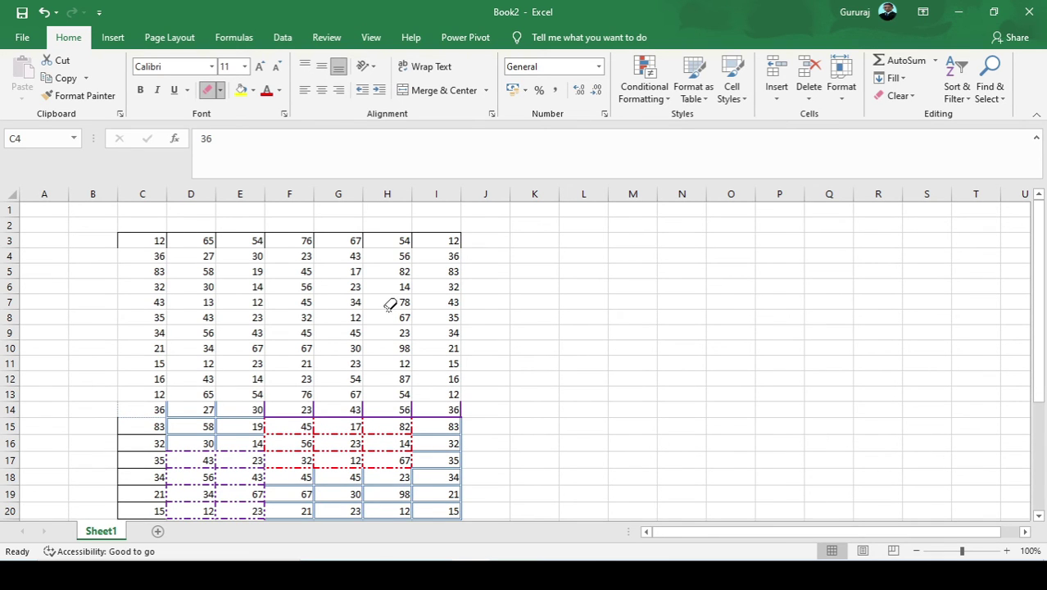
scroll(352, 295, "down", 1)
scroll(221, 278, "up", 1)
mouse_move(108, 240)
left_mouse_down()
mouse_move(279, 223)
mouse_move(422, 232)
mouse_move(429, 244)
mouse_move(112, 238)
mouse_move(253, 236)
mouse_move(200, 234)
mouse_move(351, 219)
mouse_move(410, 253)
mouse_move(473, 239)
mouse_move(200, 237)
left_mouse_up()
- Erase the black, blue, red and purple borders from table rows 14 to 20 across columns C to I
scroll(206, 274, "down", 3)
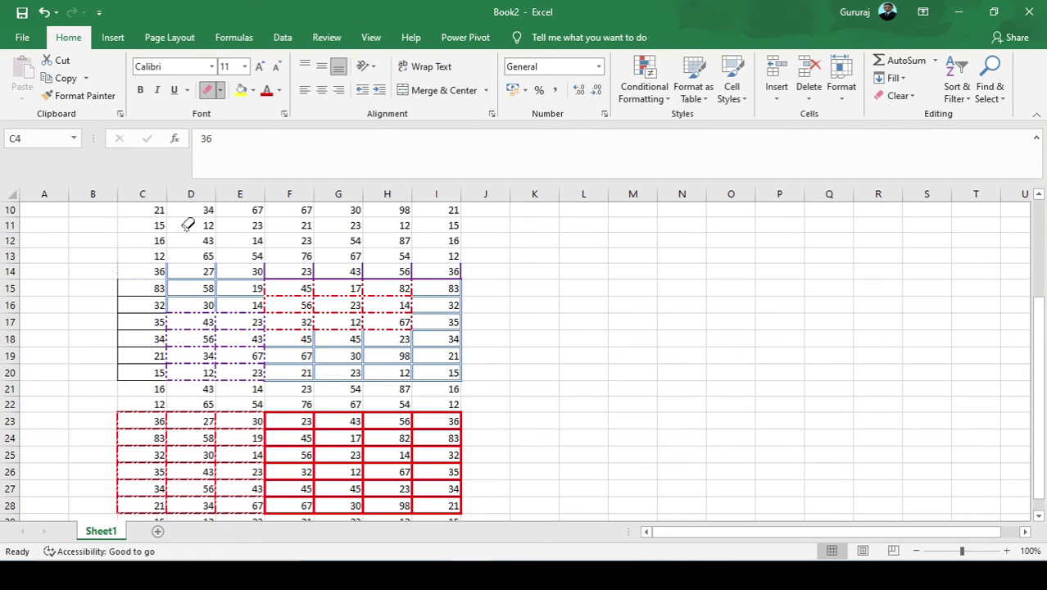
scroll(135, 378, "up", 2)
scroll(122, 370, "down", 1)
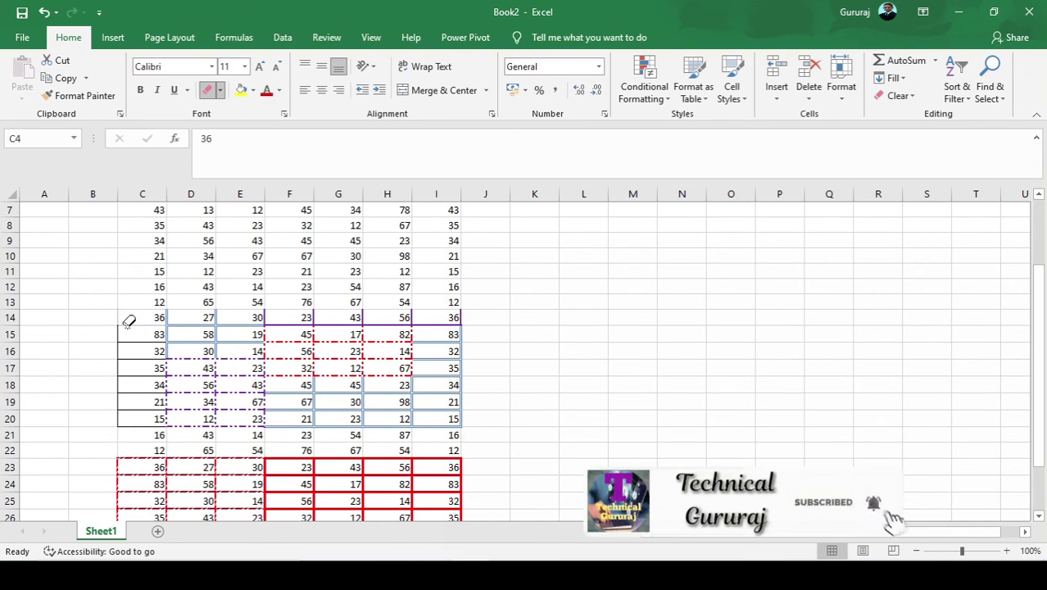
mouse_move(128, 321)
left_mouse_down()
mouse_move(263, 315)
mouse_move(367, 332)
mouse_move(483, 320)
mouse_move(223, 316)
mouse_move(450, 317)
left_mouse_up()
left_click(460, 320)
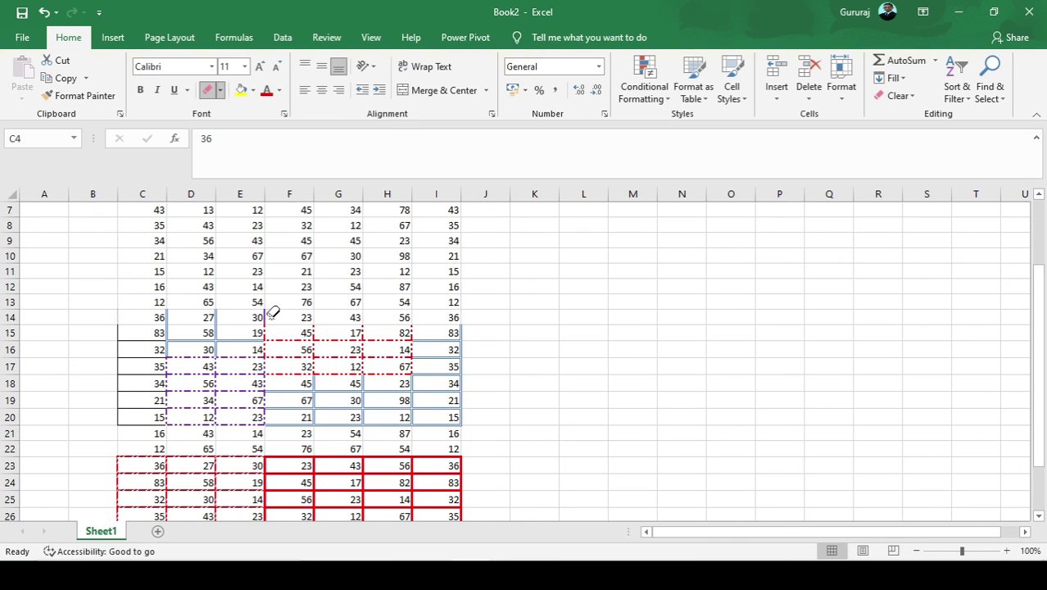
mouse_move(164, 312)
left_mouse_down()
mouse_move(280, 367)
mouse_move(388, 370)
mouse_move(473, 349)
mouse_move(463, 390)
mouse_move(422, 413)
mouse_move(315, 414)
mouse_move(453, 418)
mouse_move(519, 391)
left_mouse_up()
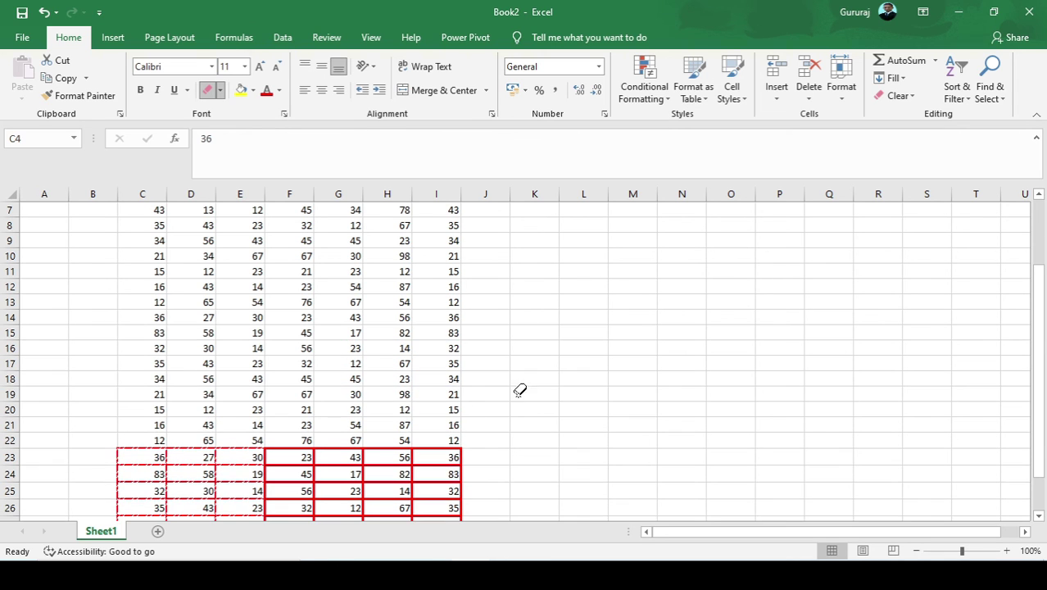
- Erase the red dashed and solid borders from cells C23:I28
scroll(325, 371, "down", 3)
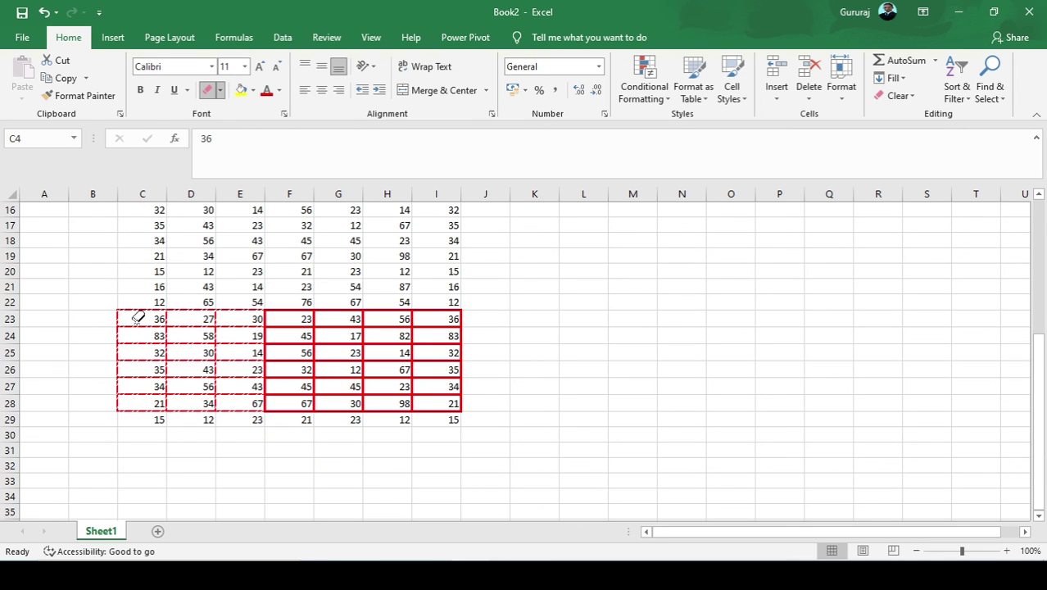
mouse_move(124, 310)
left_mouse_down()
mouse_move(460, 299)
mouse_move(464, 386)
mouse_move(368, 400)
mouse_move(468, 411)
left_mouse_up()
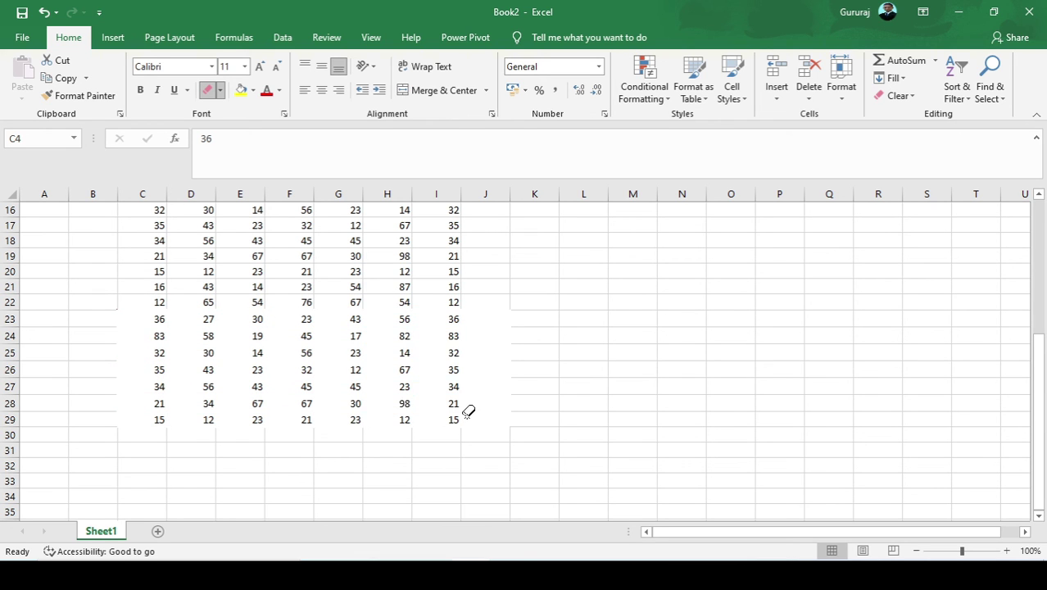
scroll(524, 385, "up", 4)
scroll(518, 373, "down", 1)
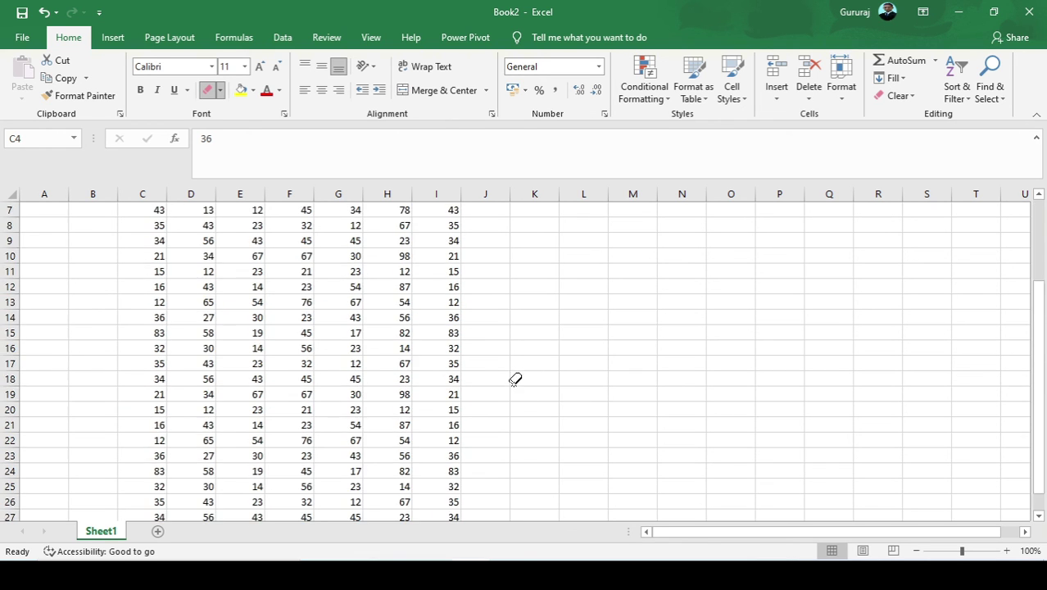
left_click(219, 92)
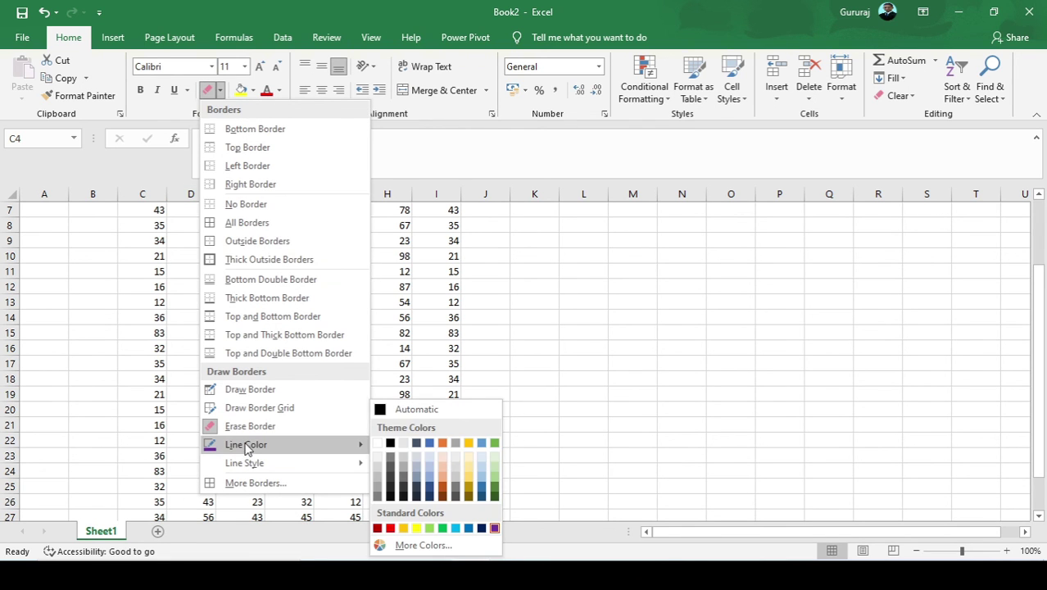
left_click(125, 406)
scroll(424, 391, "down", 2)
scroll(423, 363, "up", 4)
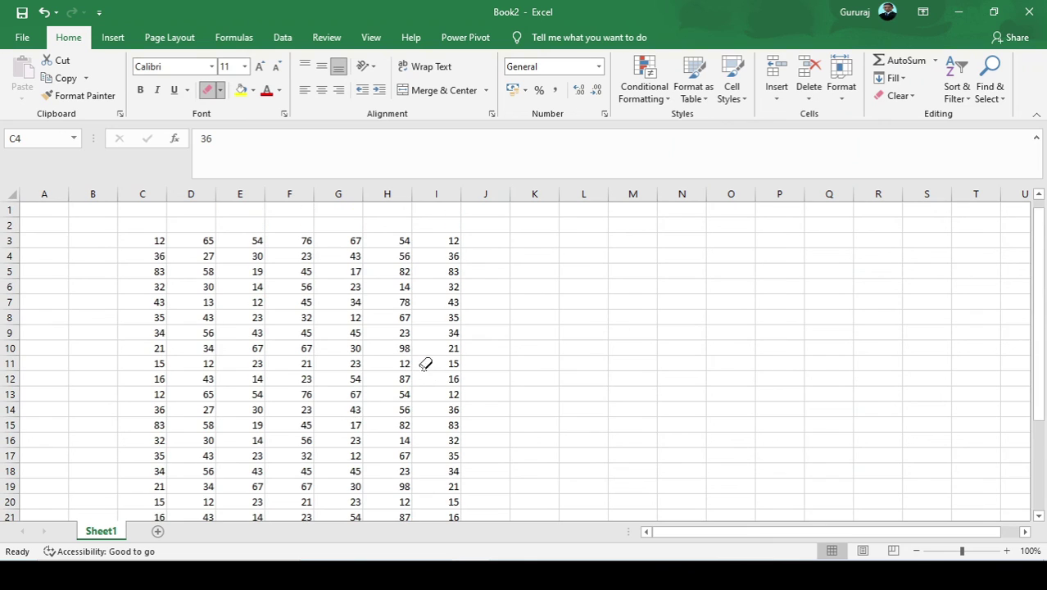
scroll(432, 510, "down", 1)
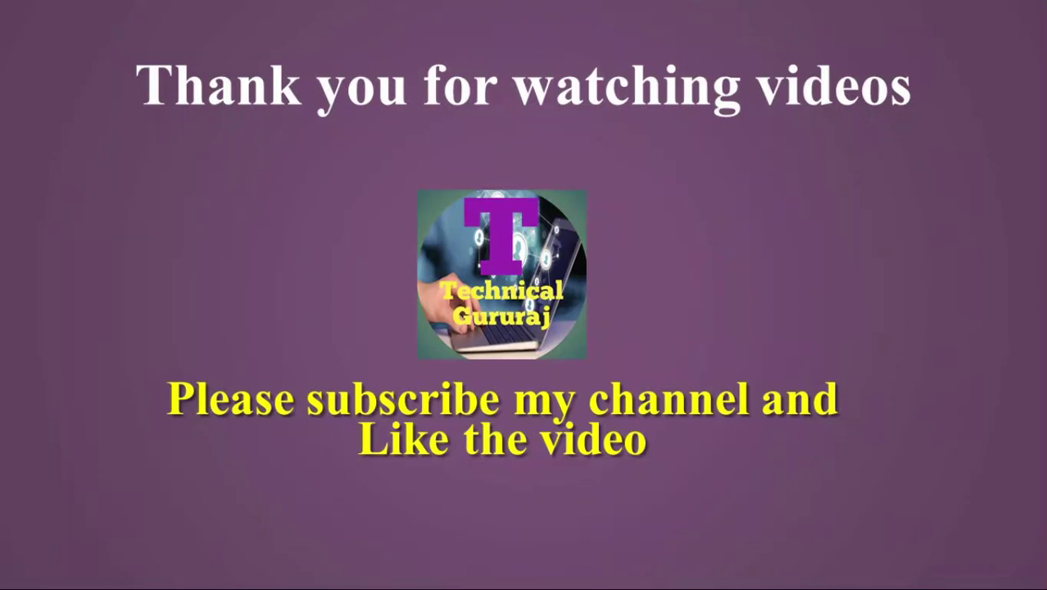